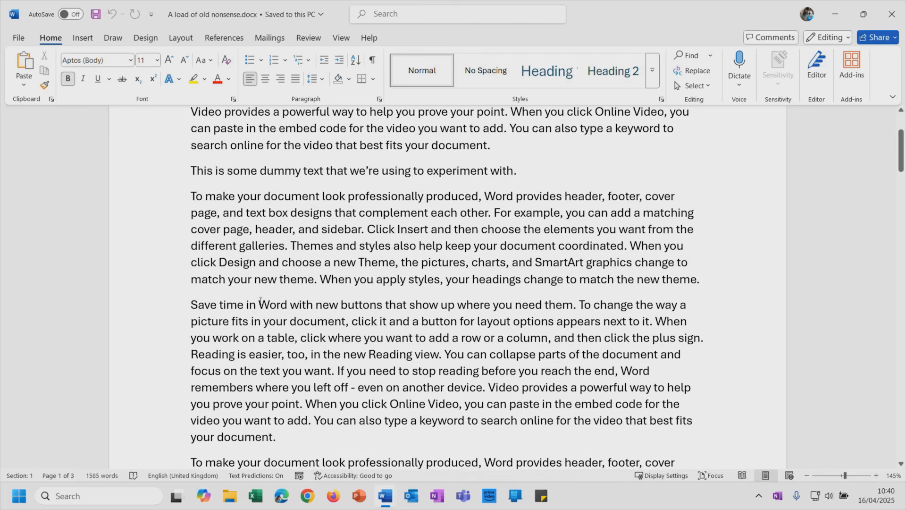
- Search the document for "word", go to the fifth match, close the search and return to the start of the document
left_click(260, 303)
scroll(691, 306, "up", 3)
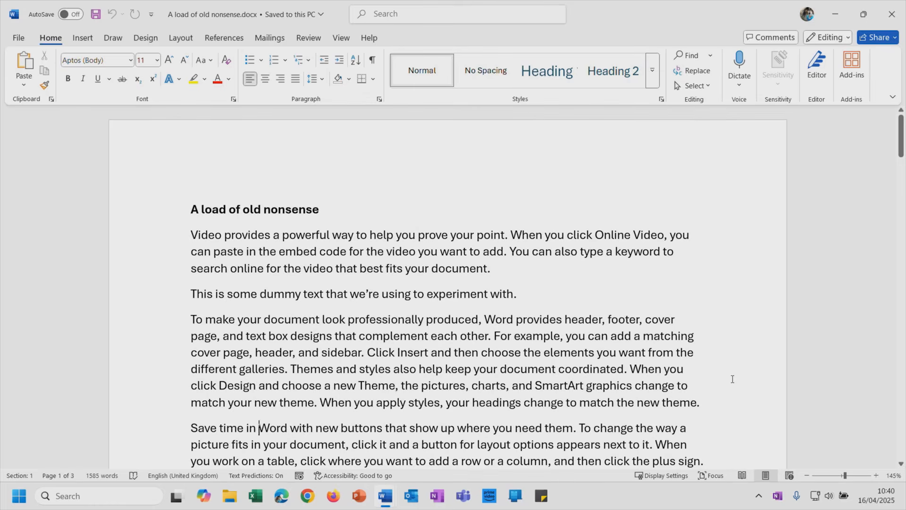
left_click(486, 314)
left_click(687, 57)
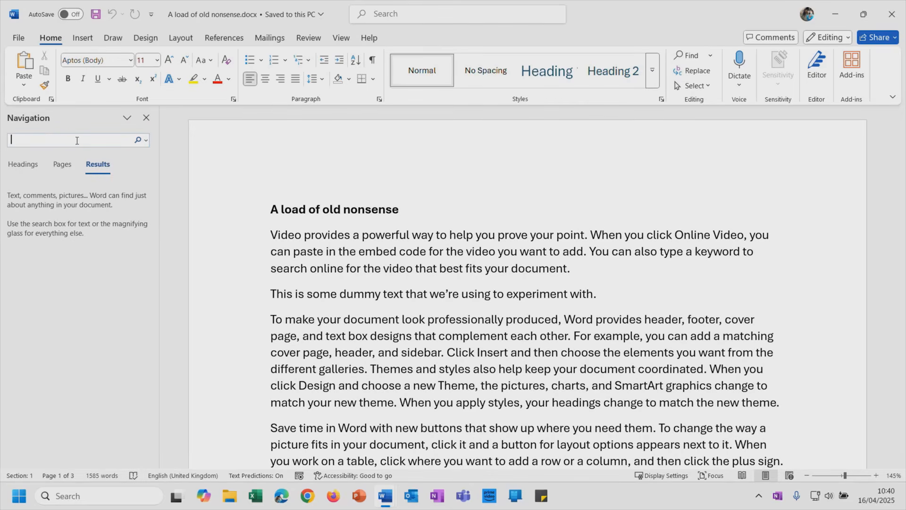
type("word")
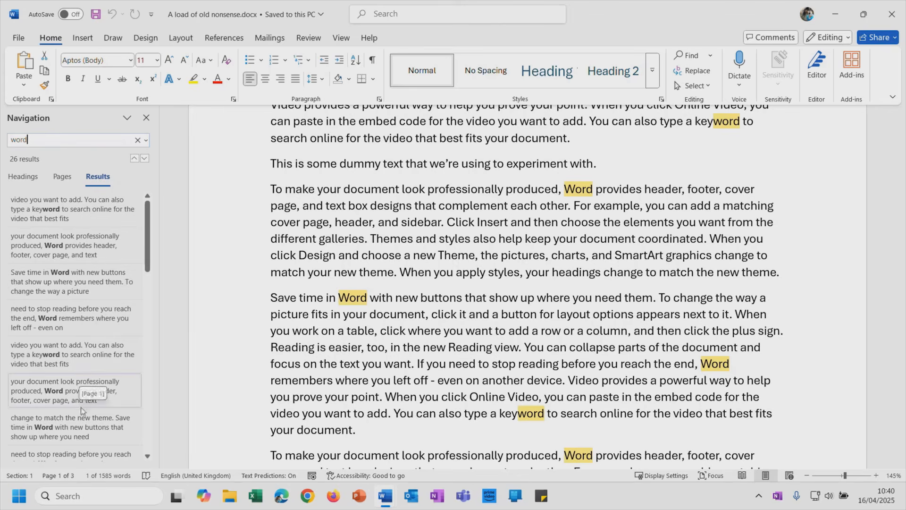
left_click(83, 357)
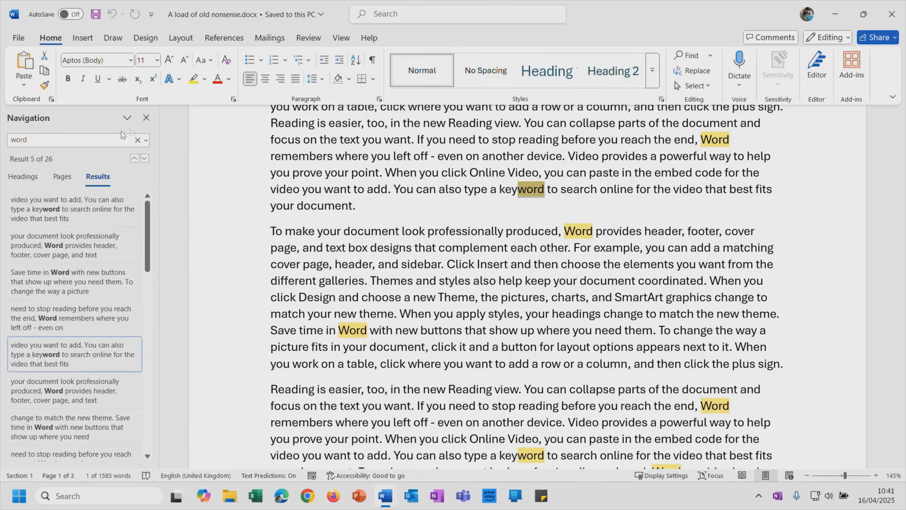
left_click(146, 118)
key("ctrl+Home")
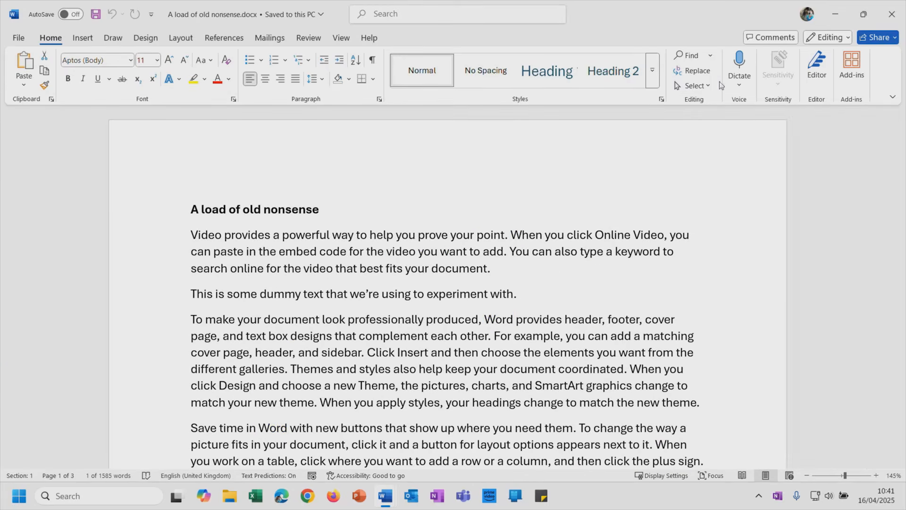
- Replace every whole-word occurrence of "word" with "Microsoft Word" throughout the document, including the part before the cursor
left_click(697, 71)
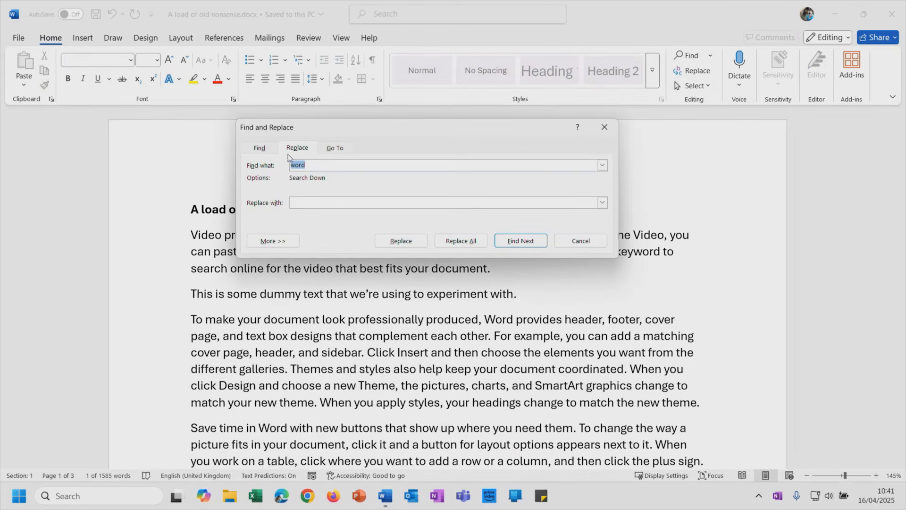
left_click(317, 201)
type("Microsoft Word")
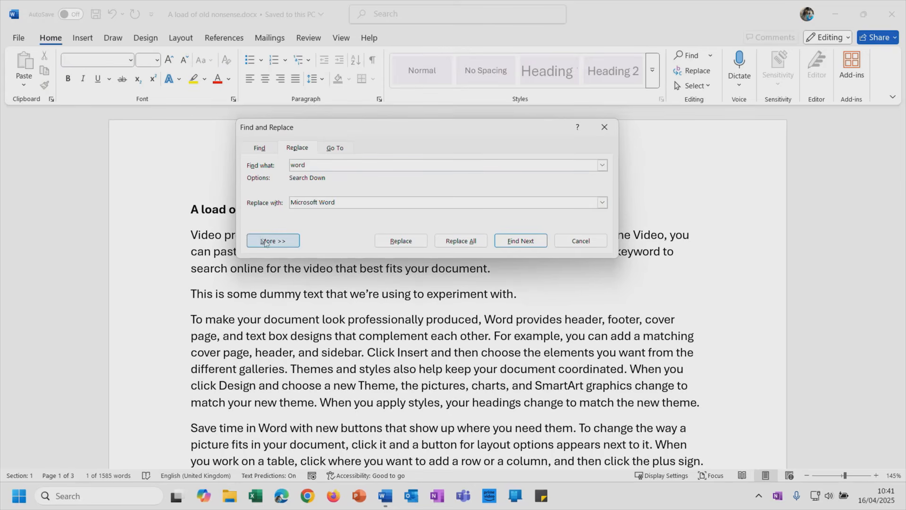
left_click(293, 241)
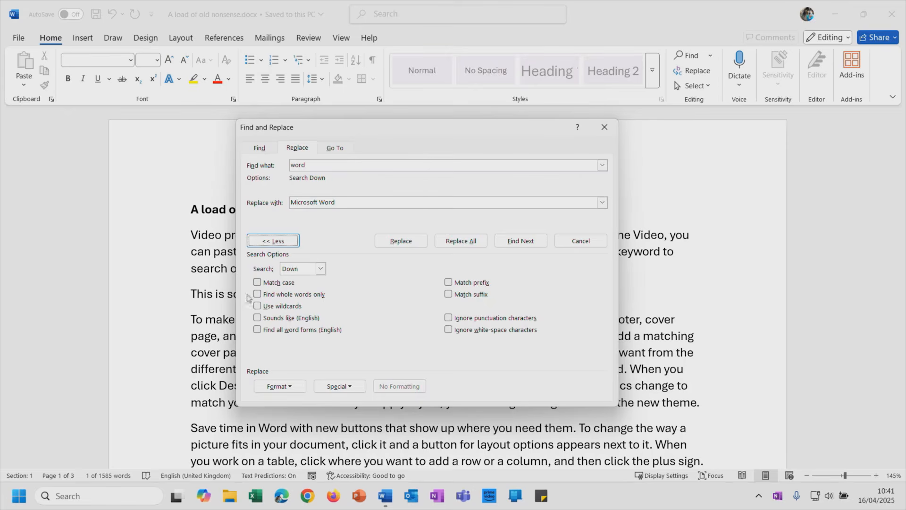
left_click(286, 295)
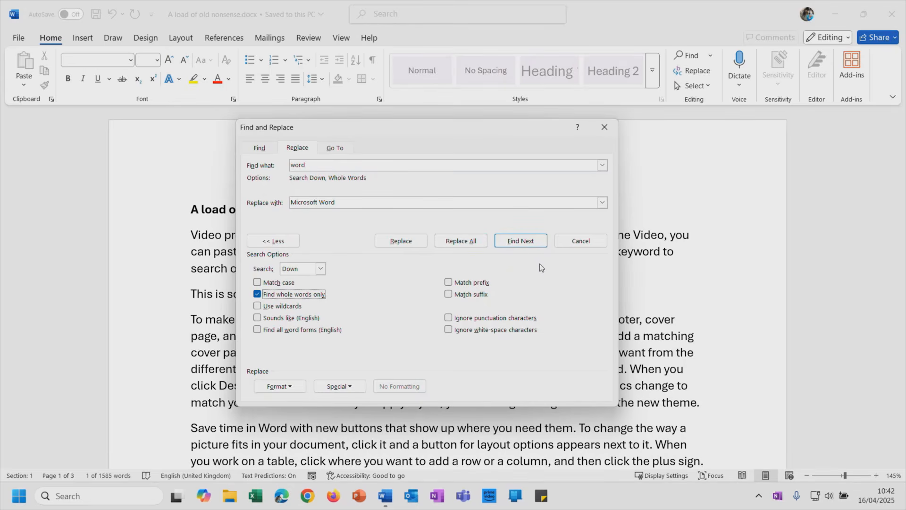
left_click(462, 240)
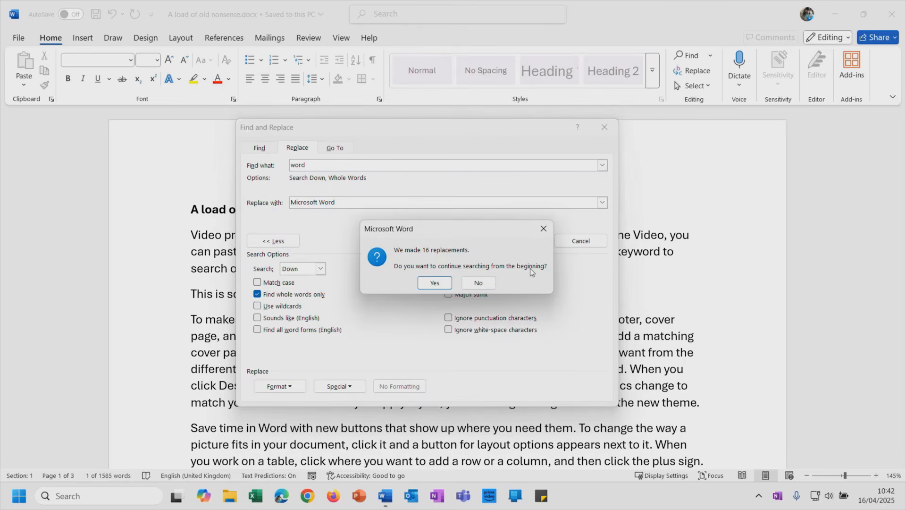
left_click(436, 282)
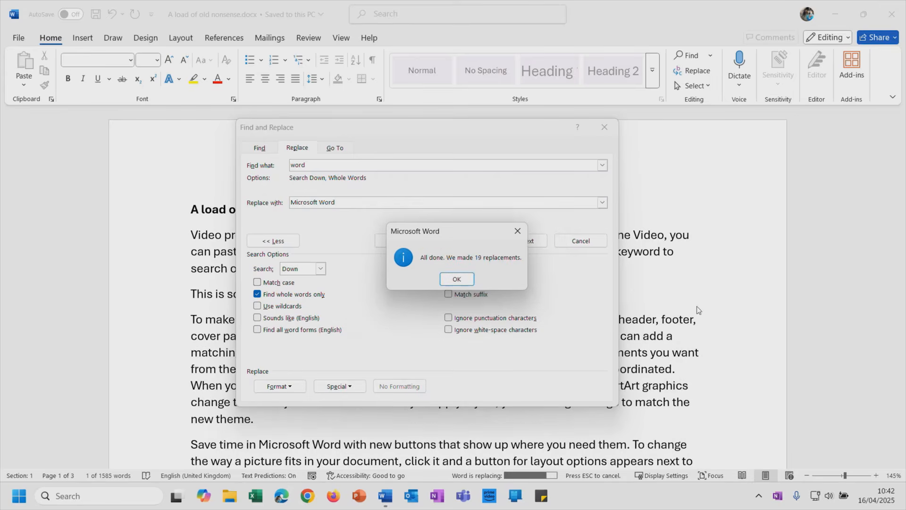
left_click(465, 282)
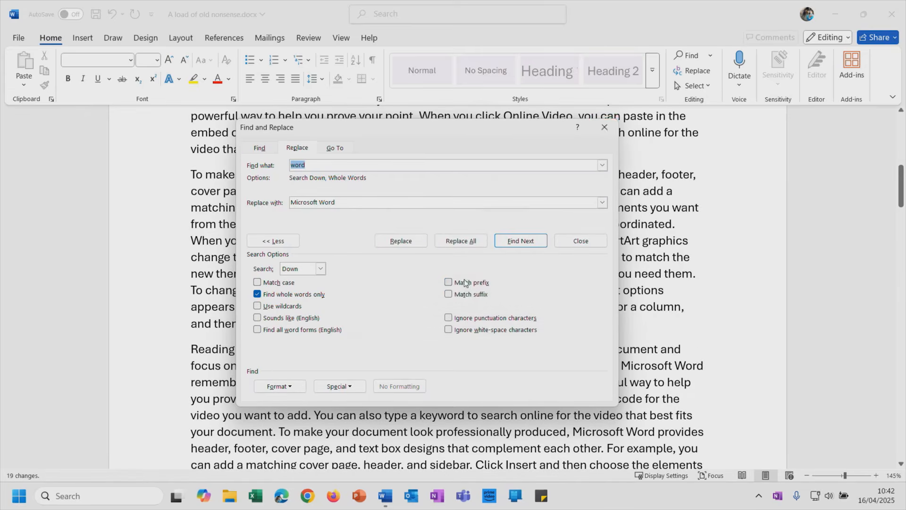
left_click(604, 128)
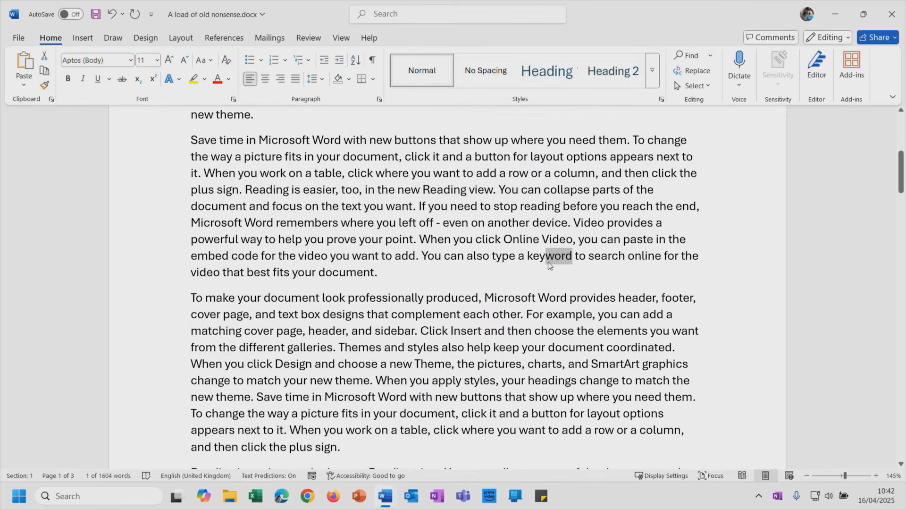
- Check the opening paragraphs for the replaced "Microsoft Word" text and for the word "keyword"
left_click(554, 261)
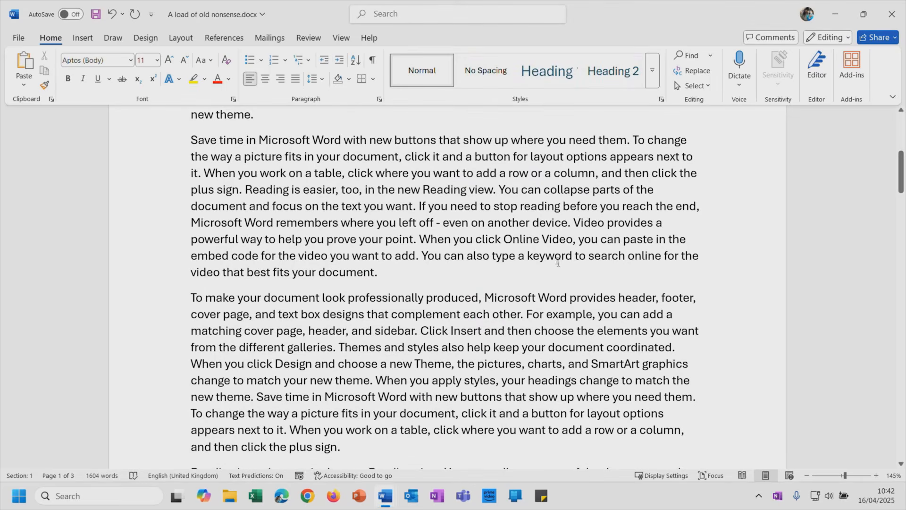
scroll(558, 263, "up", 6)
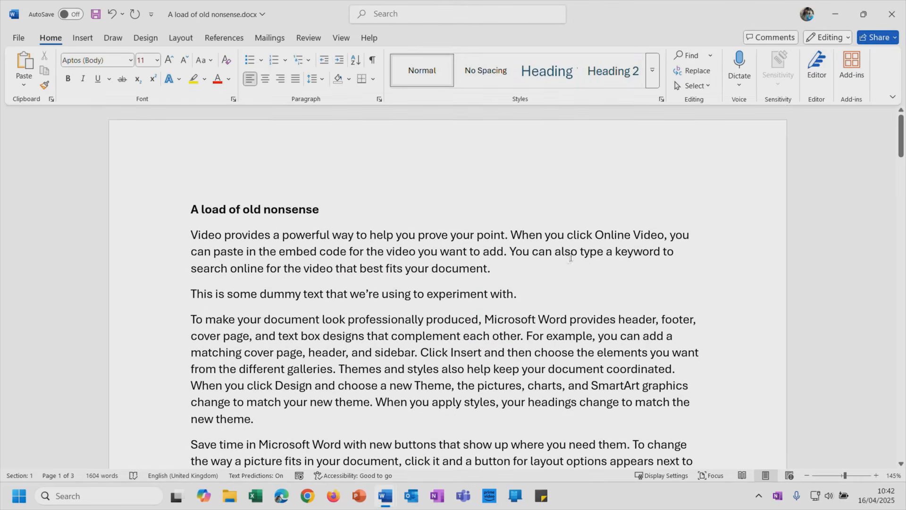
double_click(505, 316)
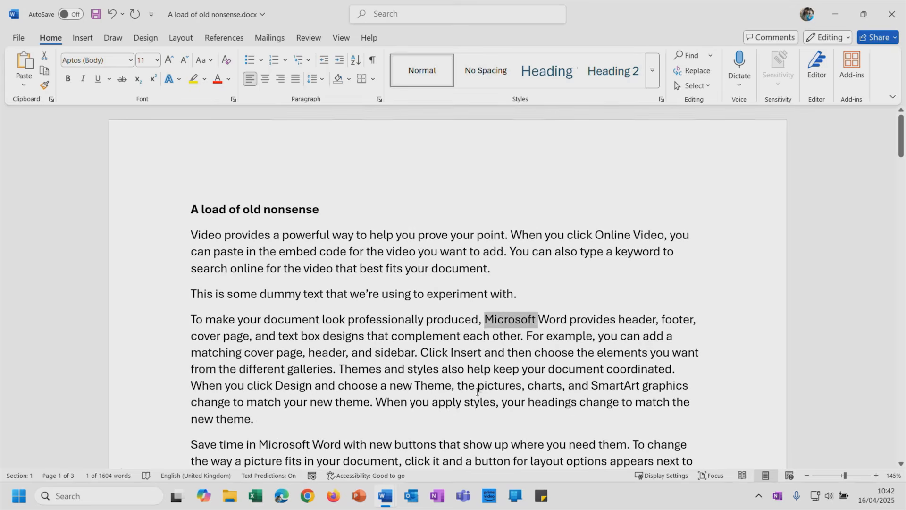
left_click(283, 444)
double_click(283, 444)
scroll(283, 444, "down", 4)
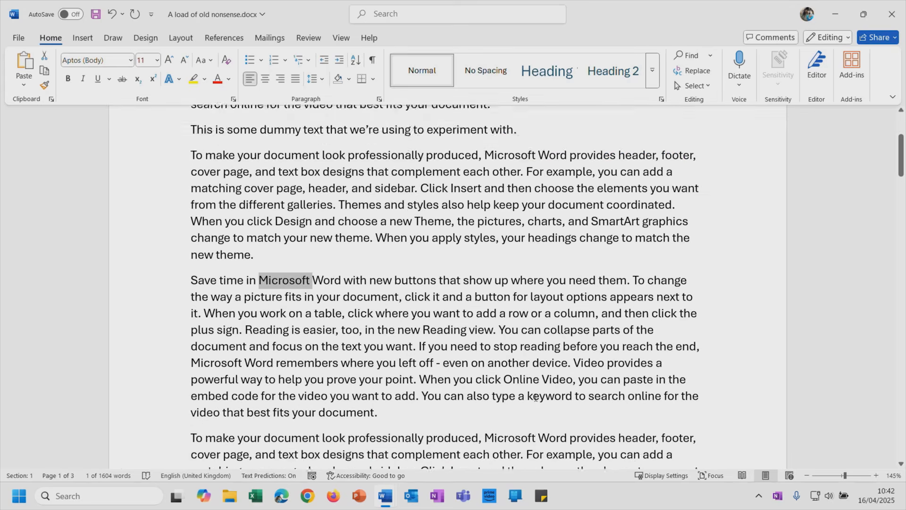
double_click(520, 397)
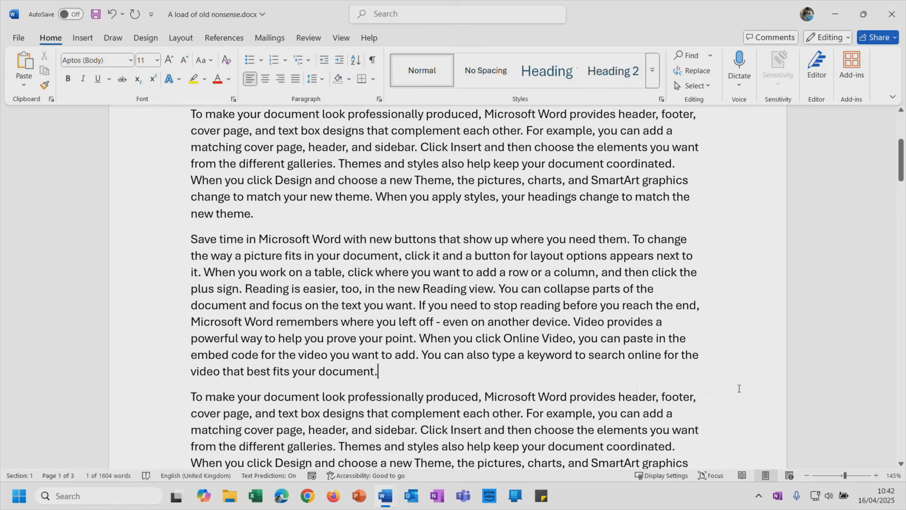
key("ctrl+Home")
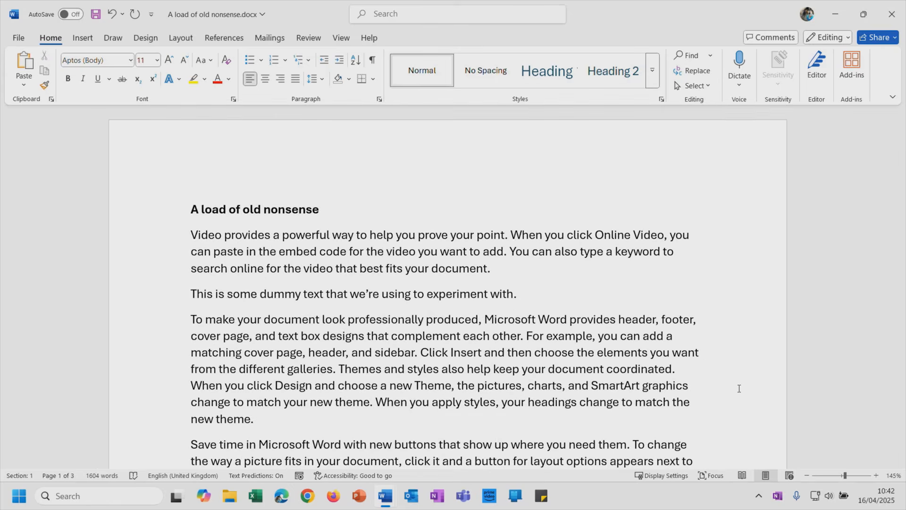
- Set up a whole-word replacement with "click" as both the search text and the replacement text
double_click(581, 235)
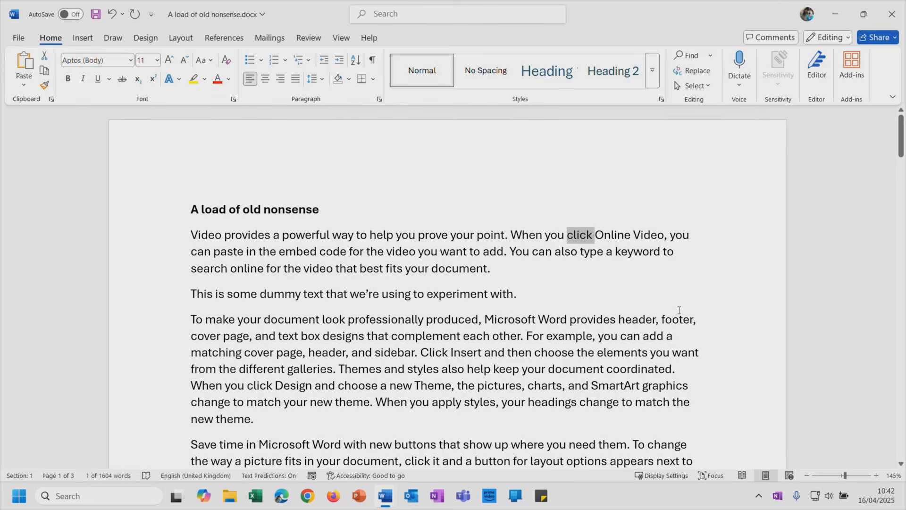
double_click(439, 352)
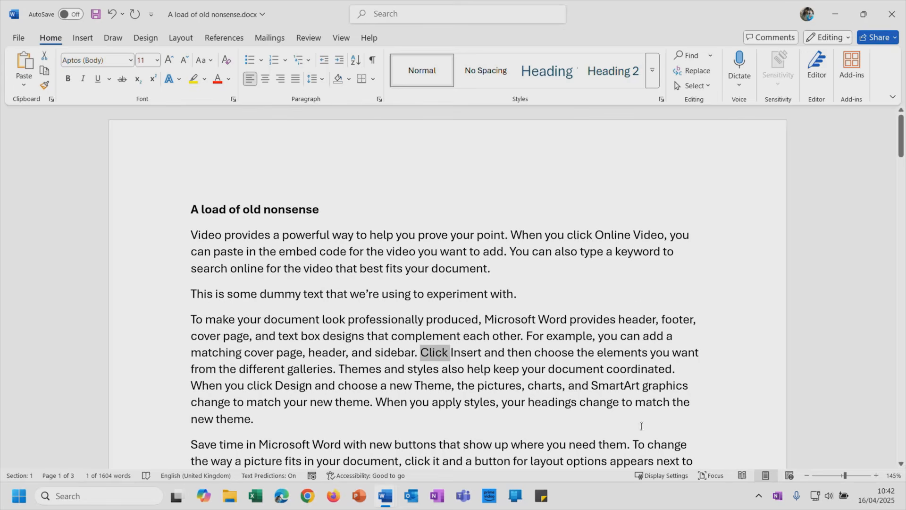
left_click(724, 308)
left_click(190, 233)
left_click(698, 72)
type("clic")
left_click_drag(358, 202, 255, 195)
type("click")
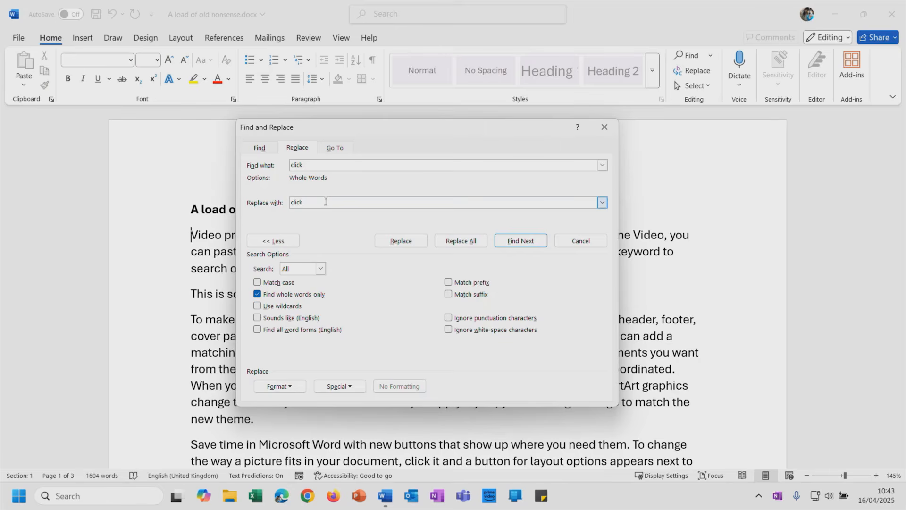
- Make the replacement text "click" bold and replace all occurrences in the document
left_click_drag(325, 201, 291, 202)
key("ctrl+b")
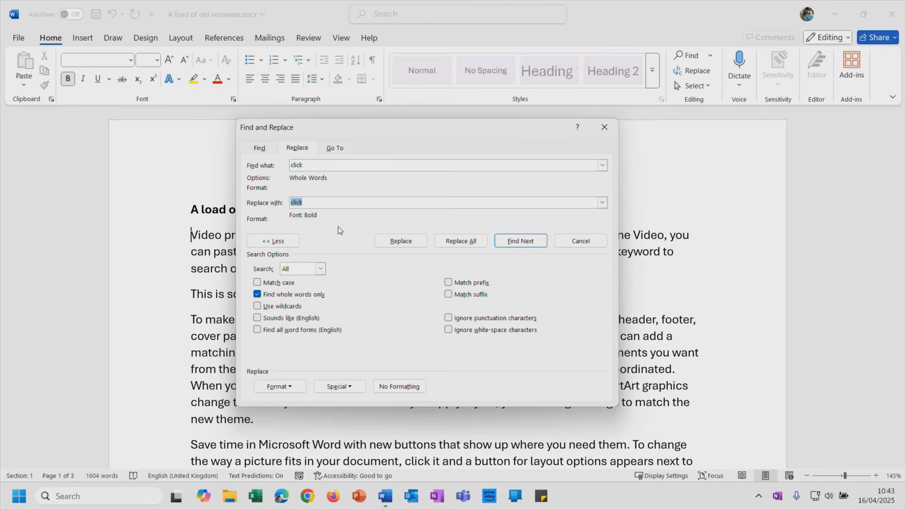
left_click(475, 243)
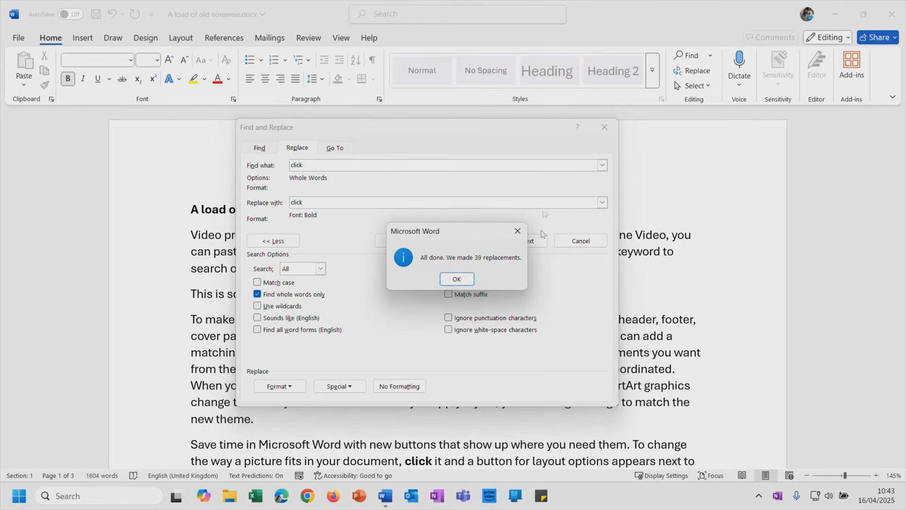
left_click(456, 279)
left_click(603, 126)
- Check the formatting of the "click" occurrences in the opening paragraphs
double_click(435, 249)
double_click(418, 358)
double_click(361, 375)
double_click(489, 441)
left_click(701, 326)
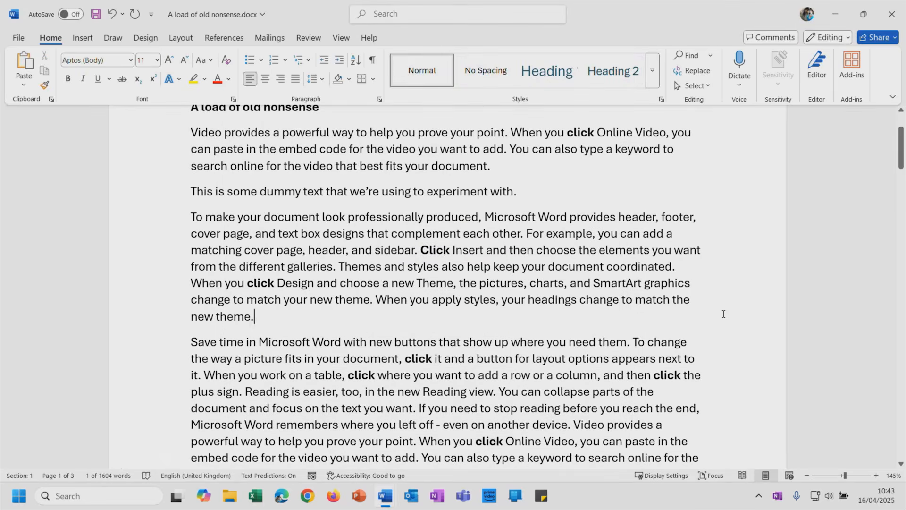
scroll(723, 314, "up", 2)
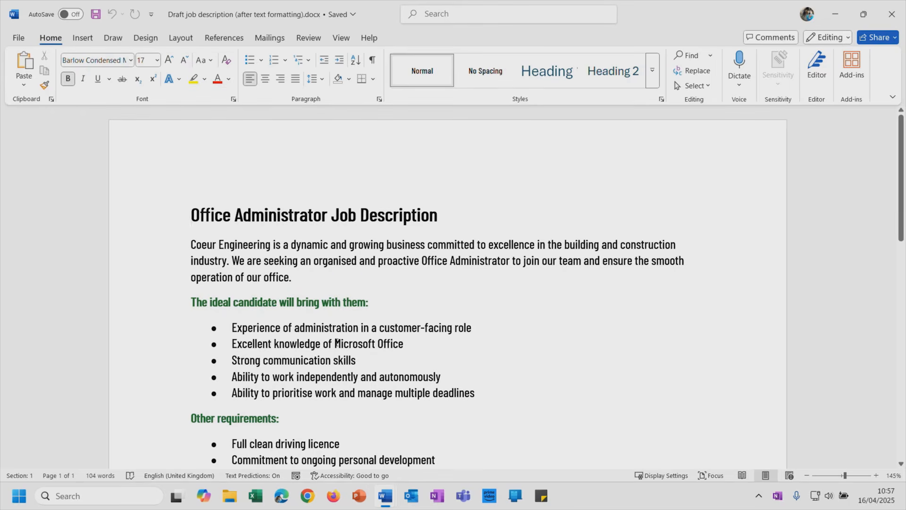
- Place the cursor after "Microsoft Office" in the job description's bullet list and open the full Symbol dialog
left_click_drag(334, 344, 428, 348)
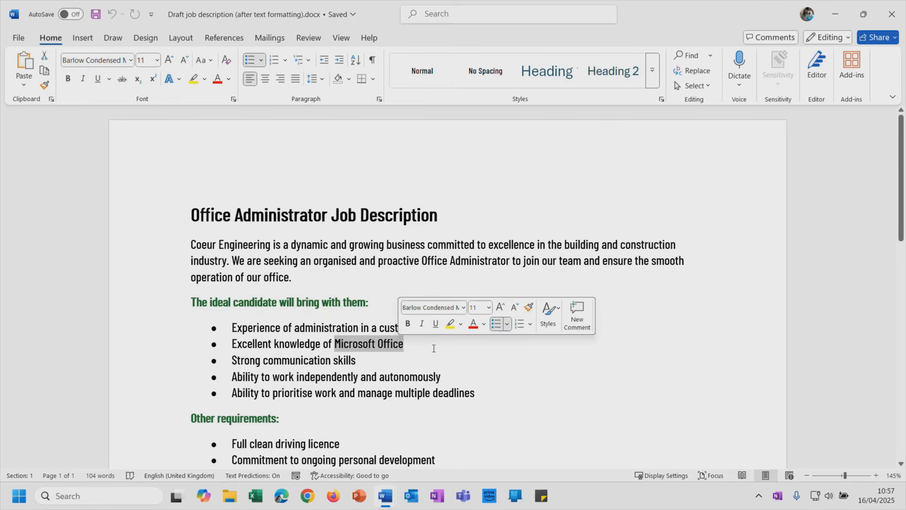
left_click(433, 349)
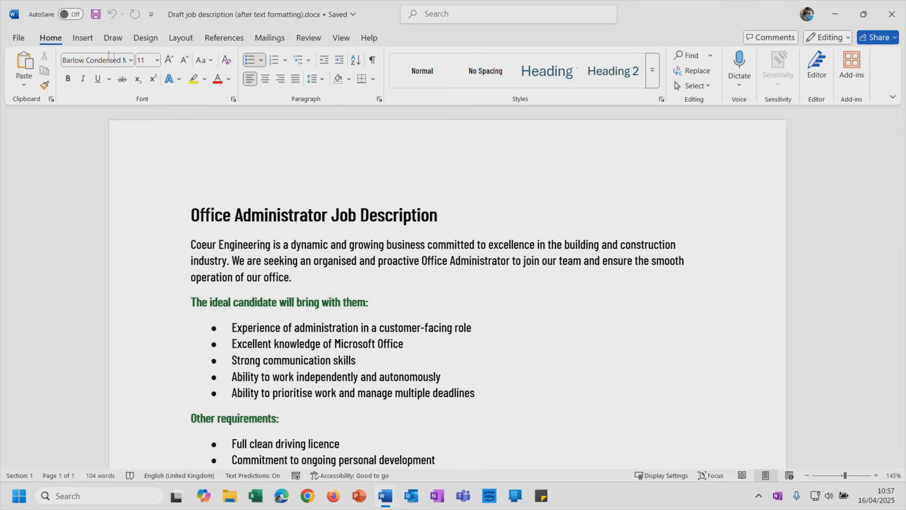
left_click(83, 38)
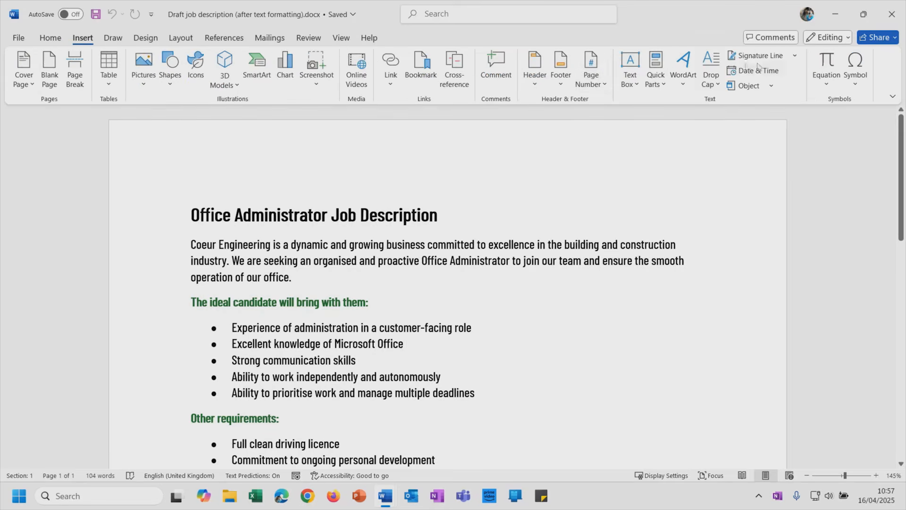
left_click(857, 86)
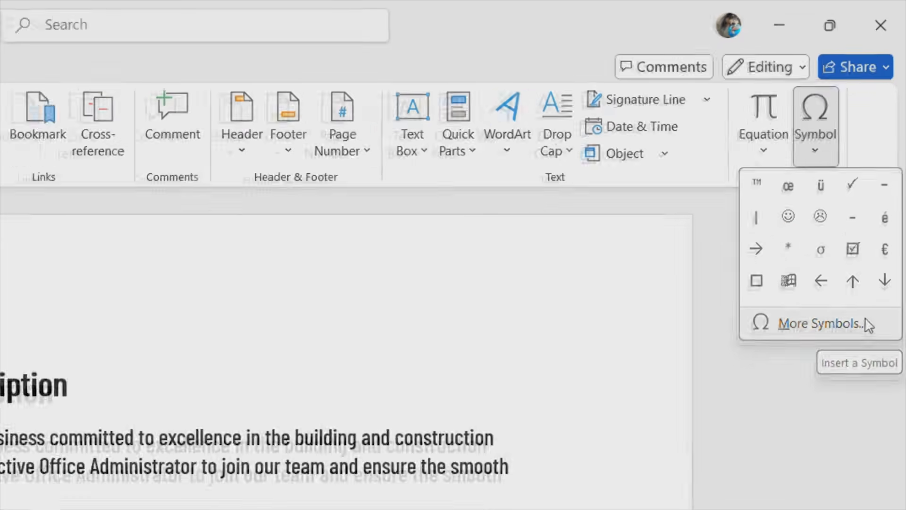
left_click(849, 348)
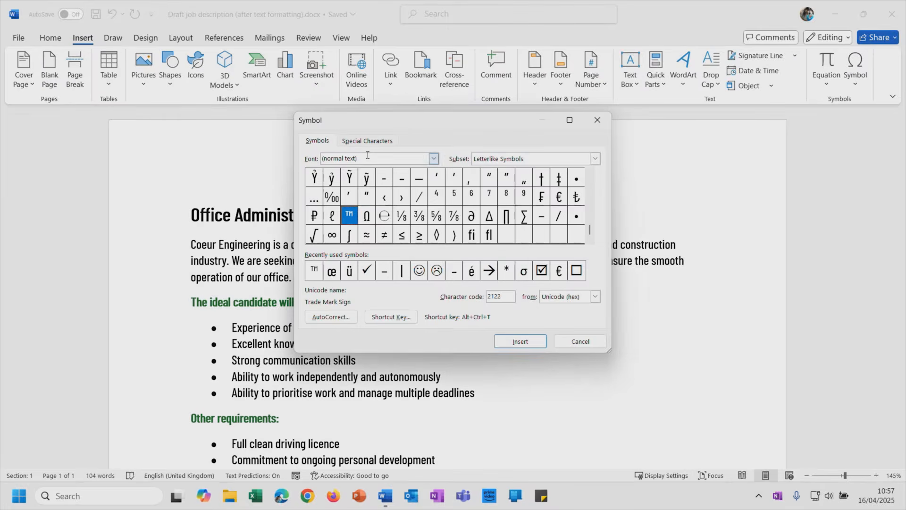
- Browse the available symbol fonts, including Yu Mincho, and return to the (normal text) symbols
left_click(434, 158)
left_click_drag(434, 175, 439, 208)
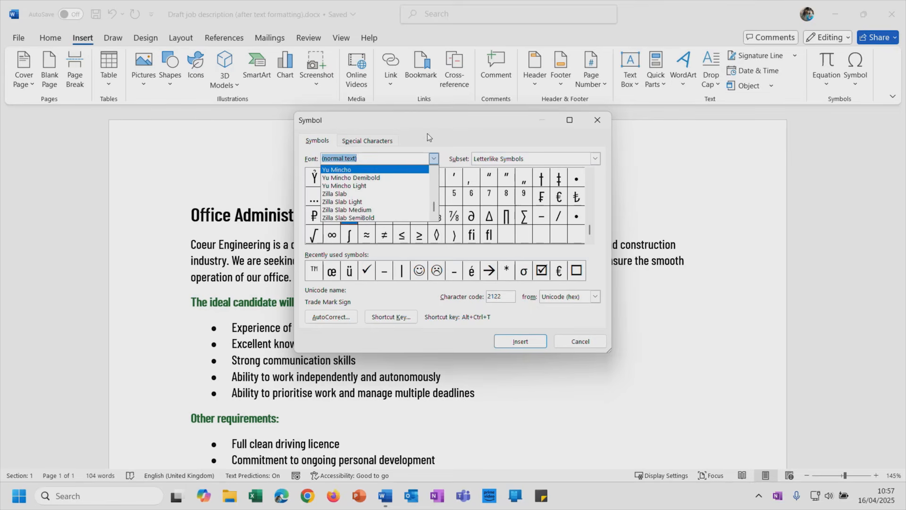
left_click(381, 156)
left_click(435, 159)
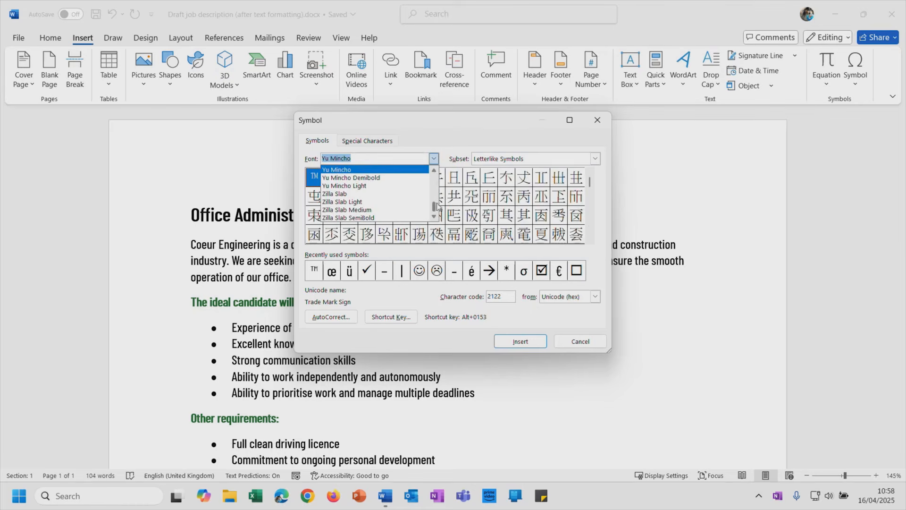
left_click(340, 170)
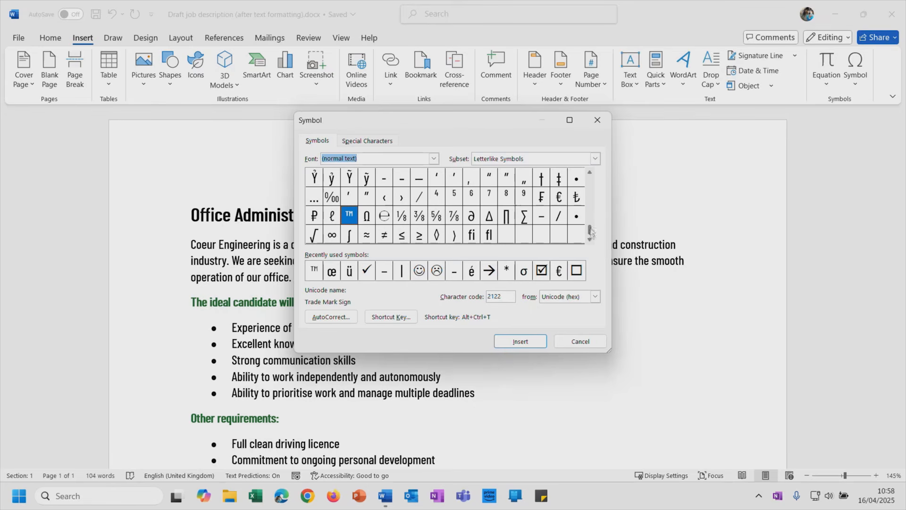
scroll(589, 231, "up", 1)
scroll(590, 233, "down", 1)
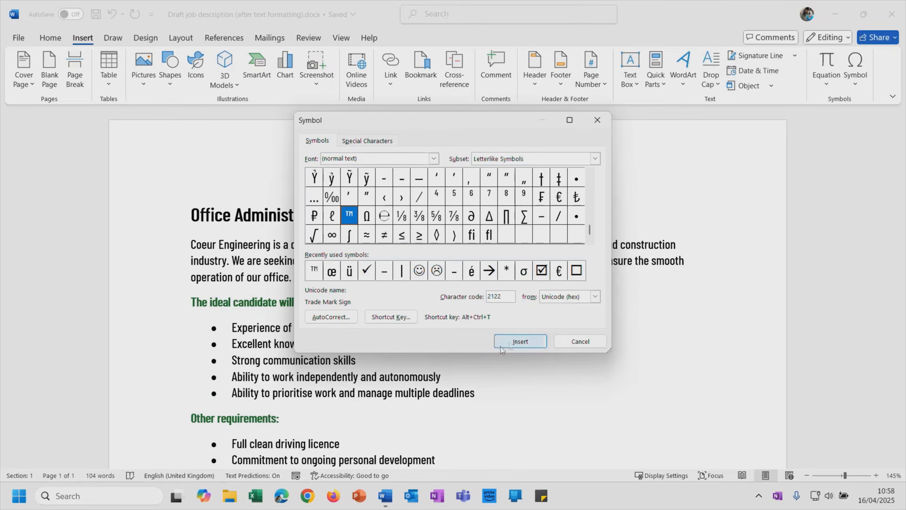
- Insert the Trade Mark Sign after "Microsoft Office" in the bullet list and close the Symbol dialog
left_click(534, 342)
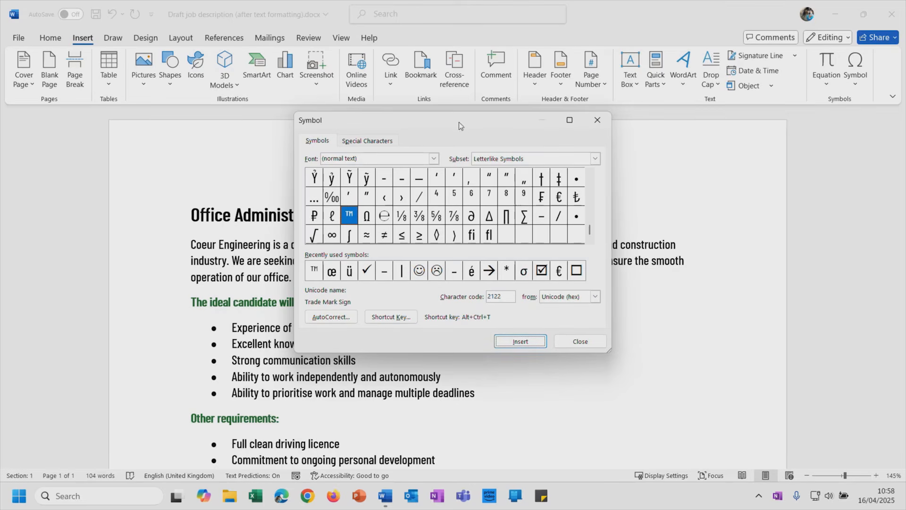
left_click_drag(461, 128, 640, 130)
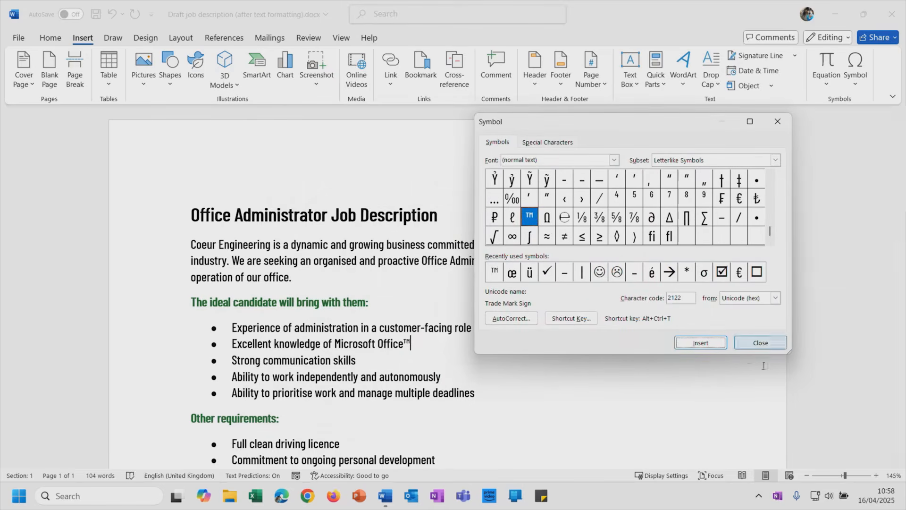
left_click(773, 345)
left_click(449, 353)
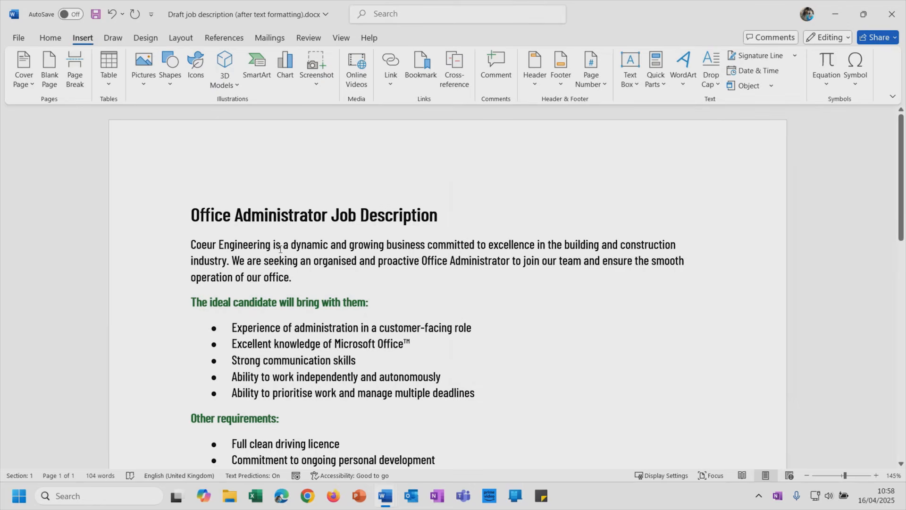
- Examine the spelling of the company name "Coeur Engineering" in the opening paragraph, especially the letters "oe"
left_click_drag(190, 245, 272, 245)
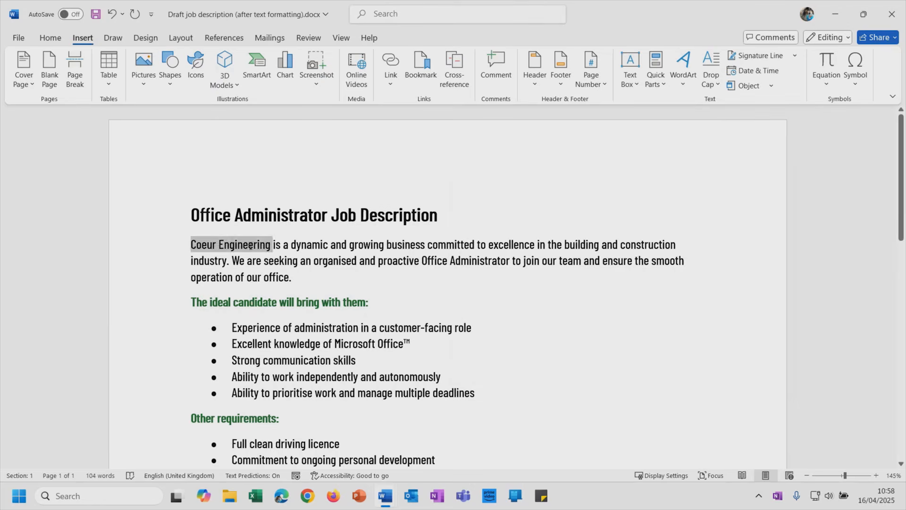
left_click(228, 260)
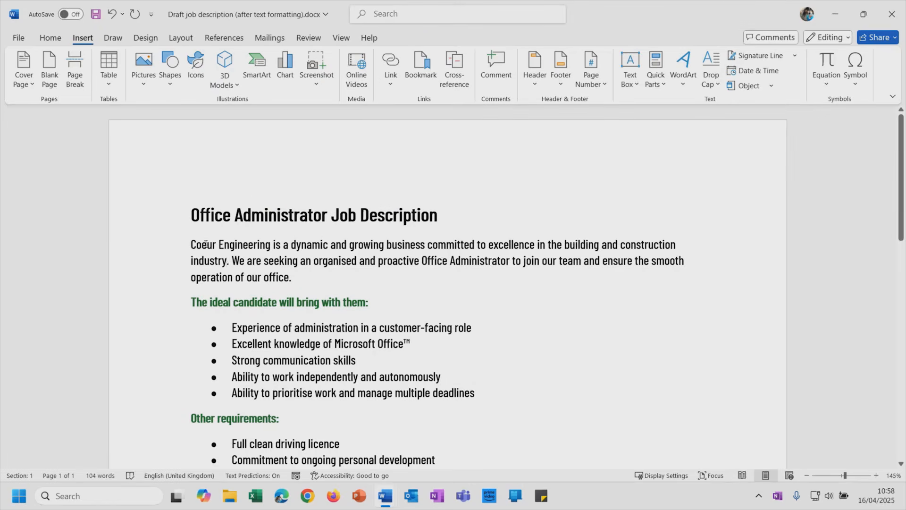
left_click_drag(204, 244, 196, 245)
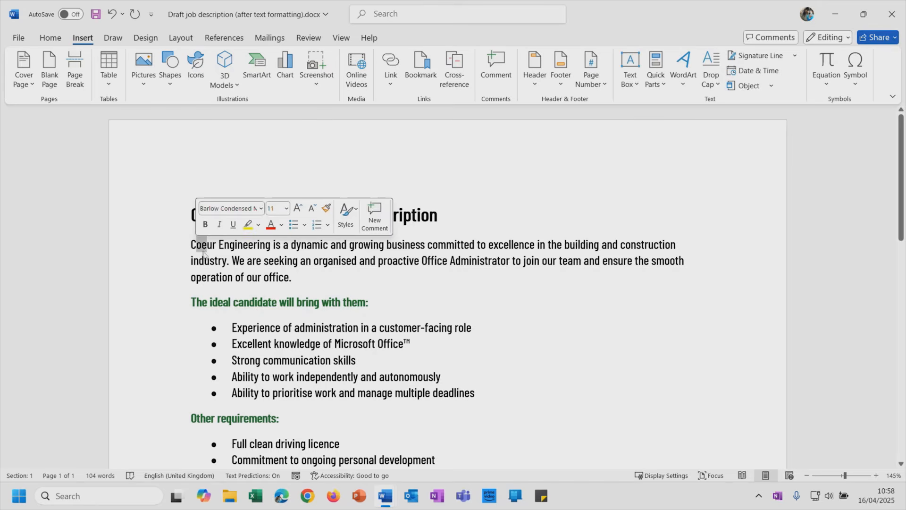
key("Right")
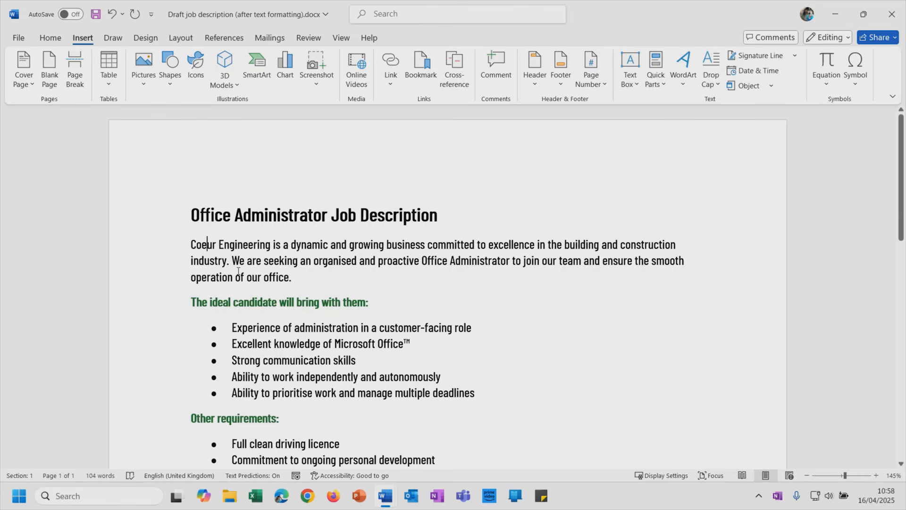
left_click_drag(193, 243, 273, 244)
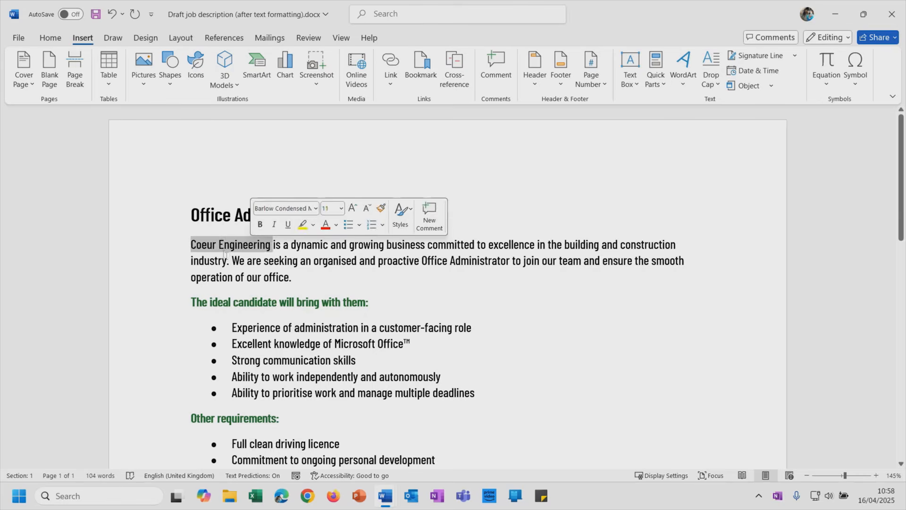
left_click(222, 250)
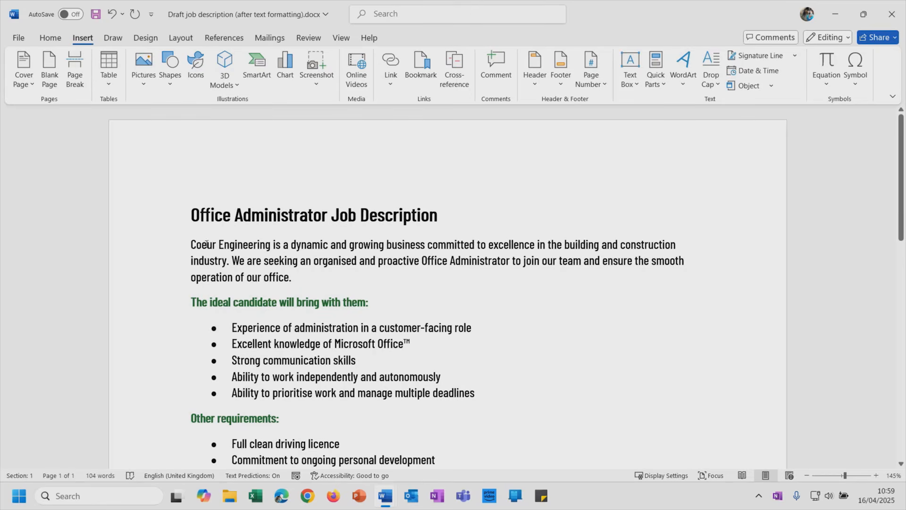
- Select "oe" in "Coeur" in the opening paragraph and choose the œ character from Latin Extended-A among the full set of symbols
left_click_drag(206, 243, 197, 244)
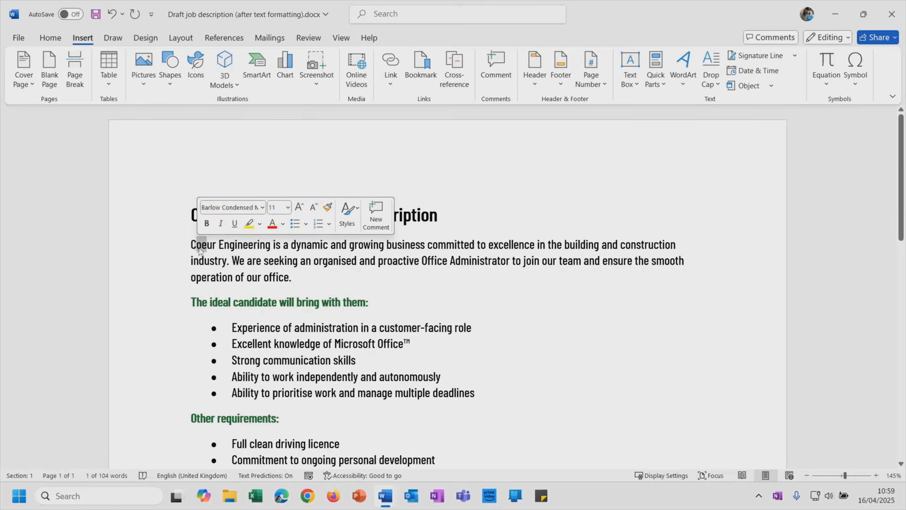
left_click(851, 85)
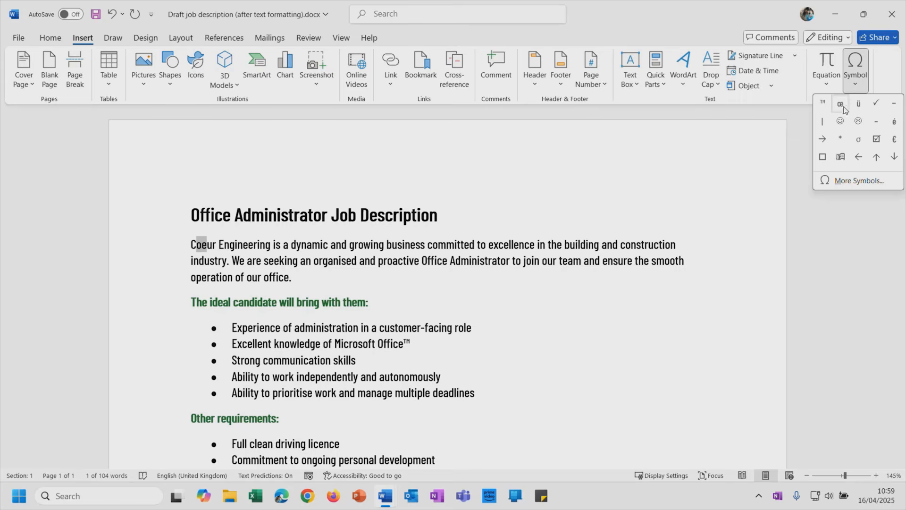
left_click(875, 184)
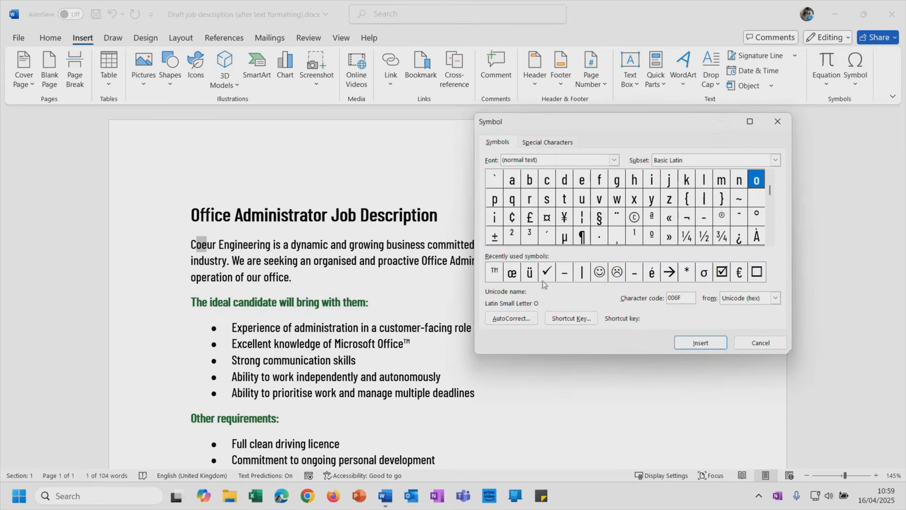
left_click(771, 240)
left_click(770, 241)
left_click(771, 241)
left_click(771, 241)
left_click(771, 241)
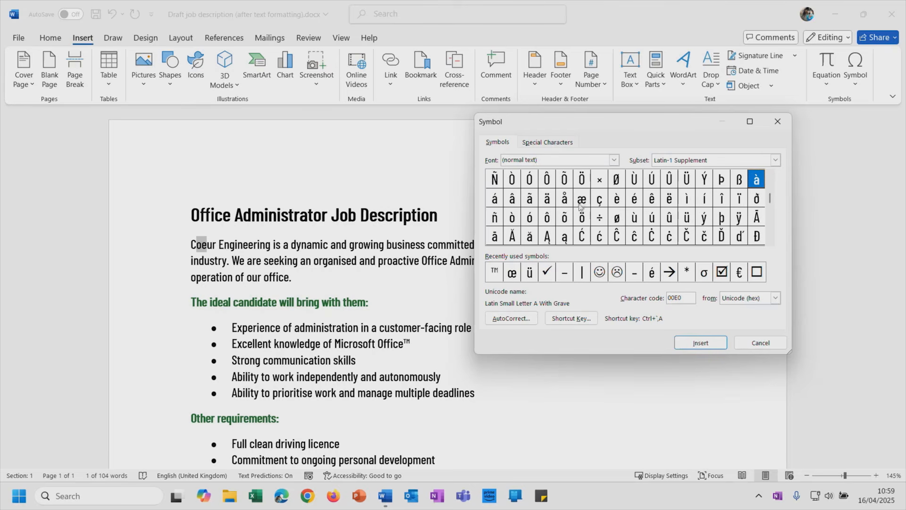
left_click(771, 241)
left_click(770, 241)
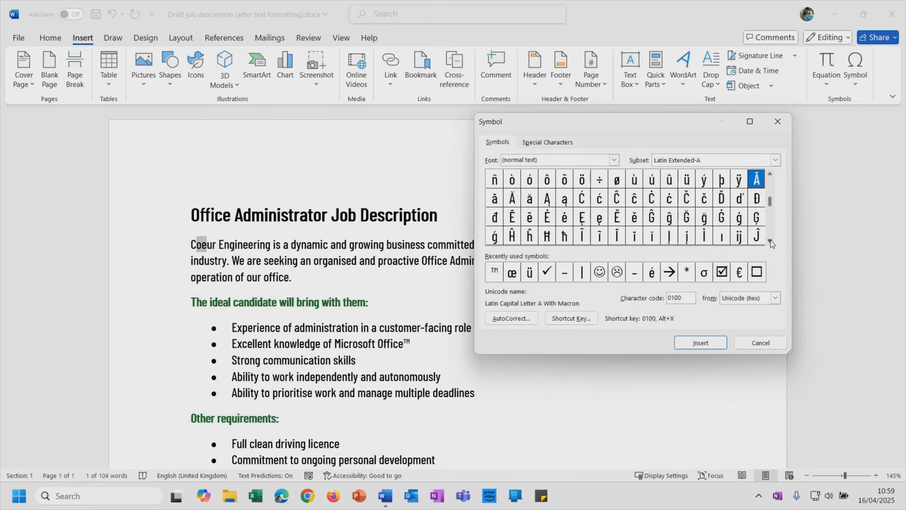
left_click(770, 241)
left_click(770, 241)
left_click(770, 242)
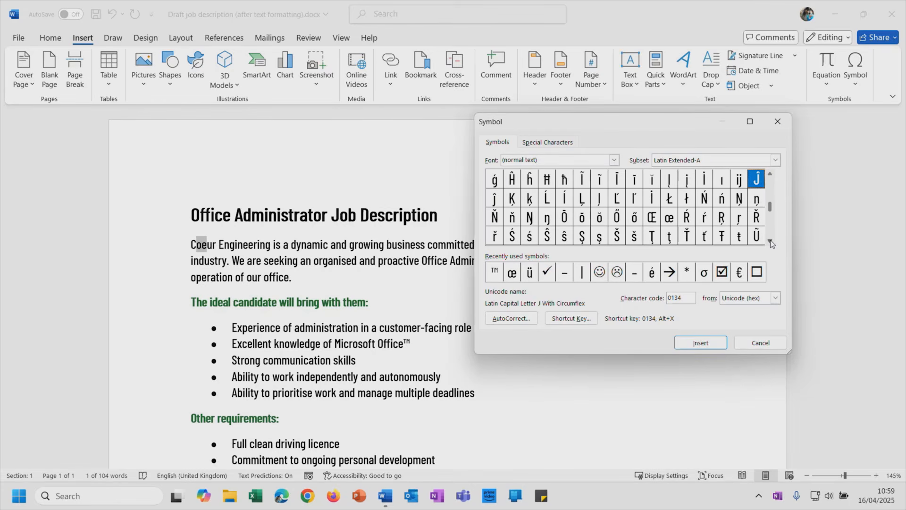
left_click(674, 221)
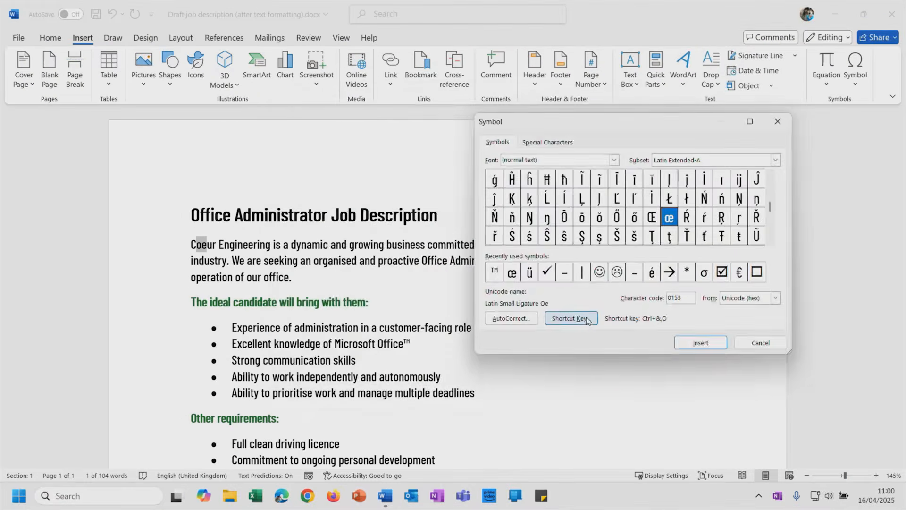
- Check the keyboard shortcuts assigned to the œ character and the euro sign
left_click(571, 318)
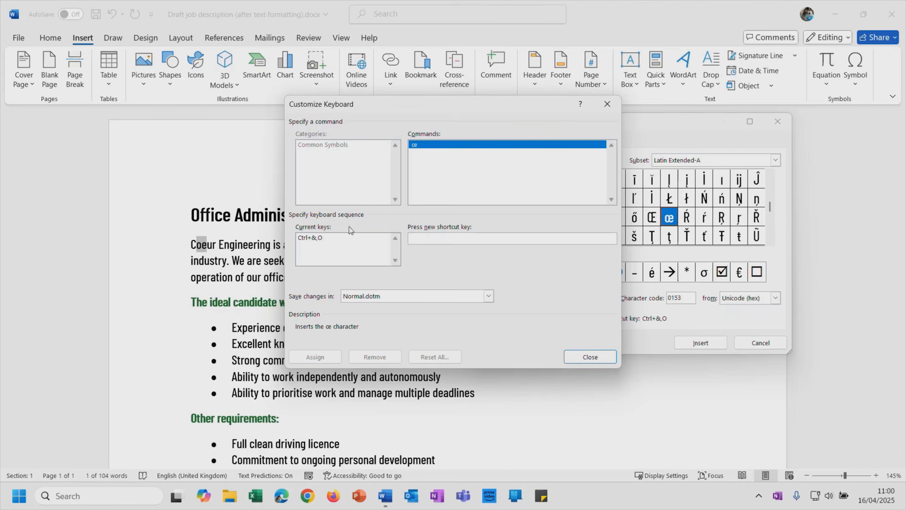
left_click(607, 357)
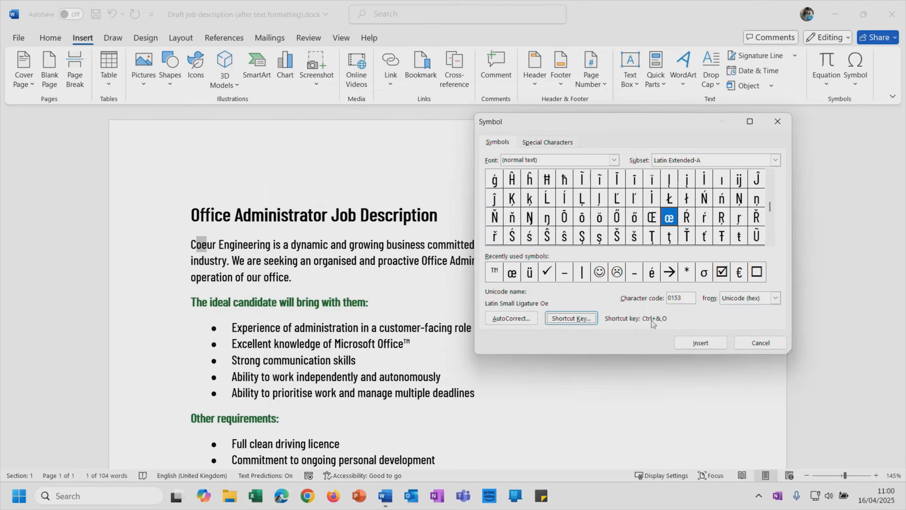
left_click(740, 274)
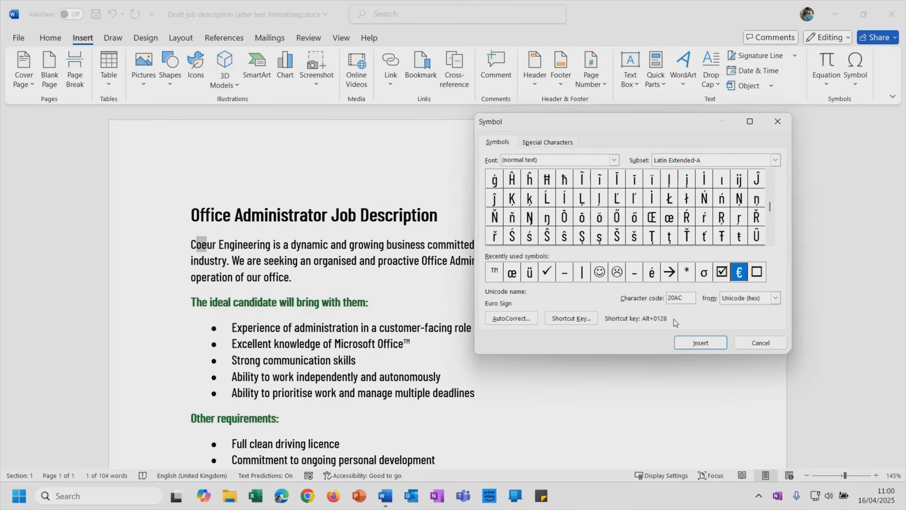
- Replace the selected "oe" in "Coeur" with the œ character and close the Symbol dialog
left_click(669, 219)
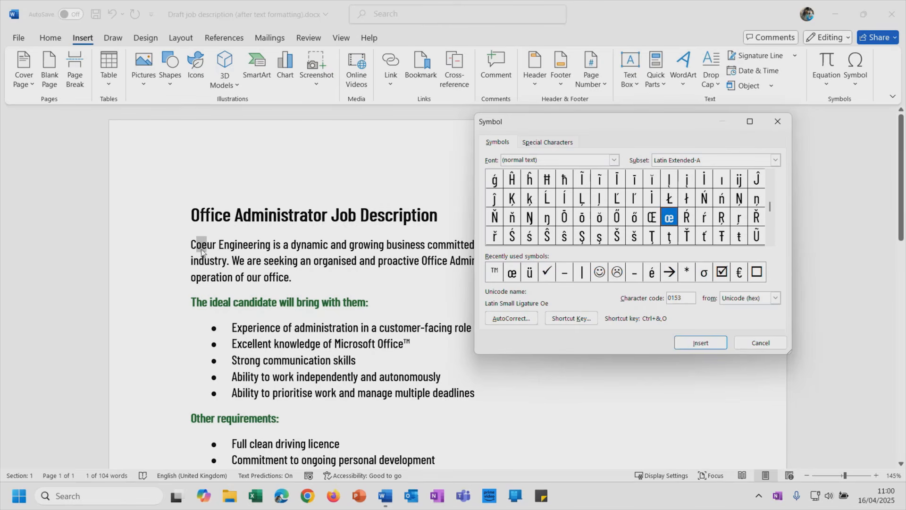
left_click(712, 343)
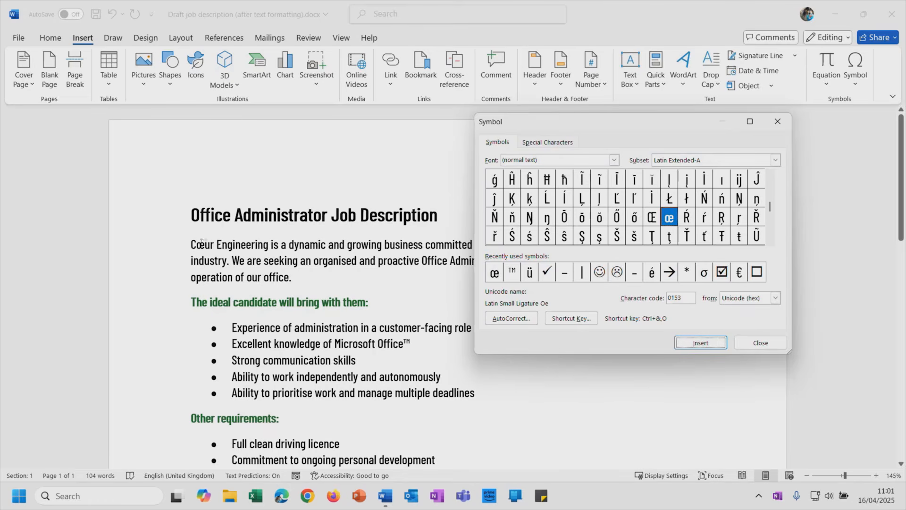
left_click(760, 343)
left_click(305, 276)
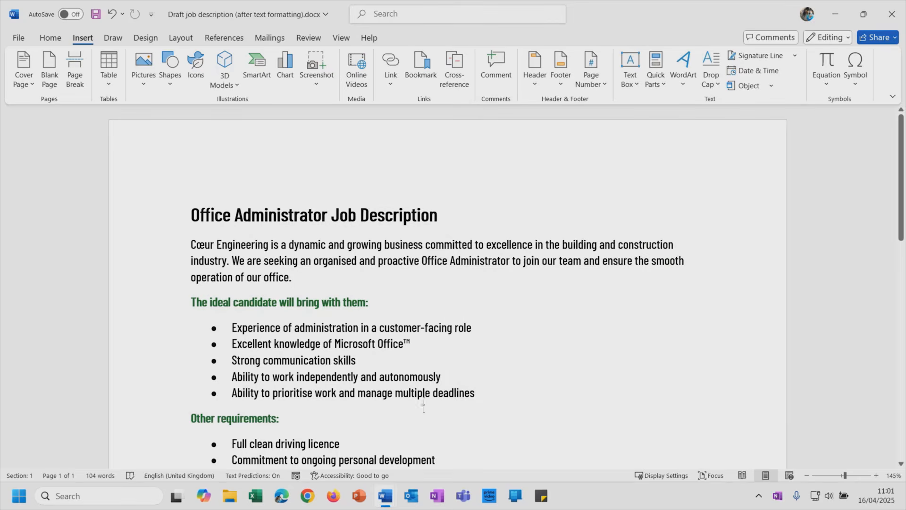
- Switch to Sales Proposal for Coeur Holdings.docx and examine the occurrences of "Coeur" in the title and the chairman's note
mouse_move(386, 501)
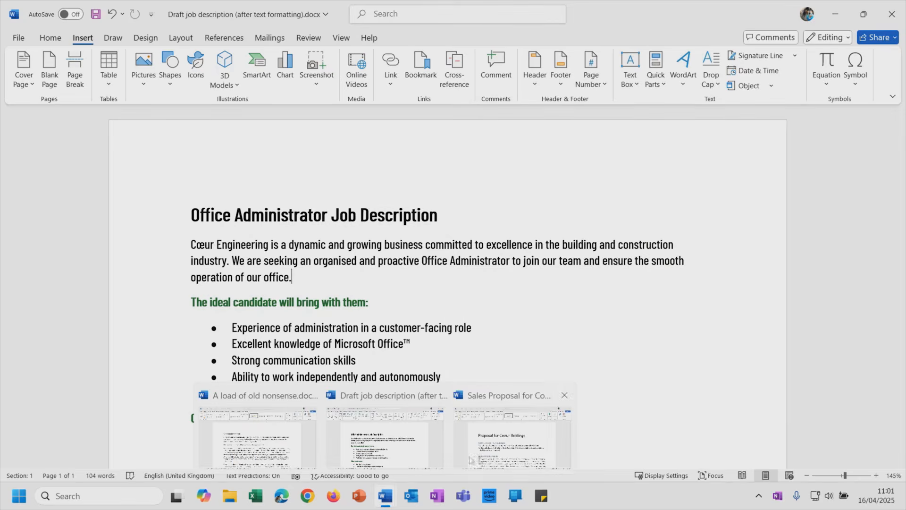
left_click(484, 455)
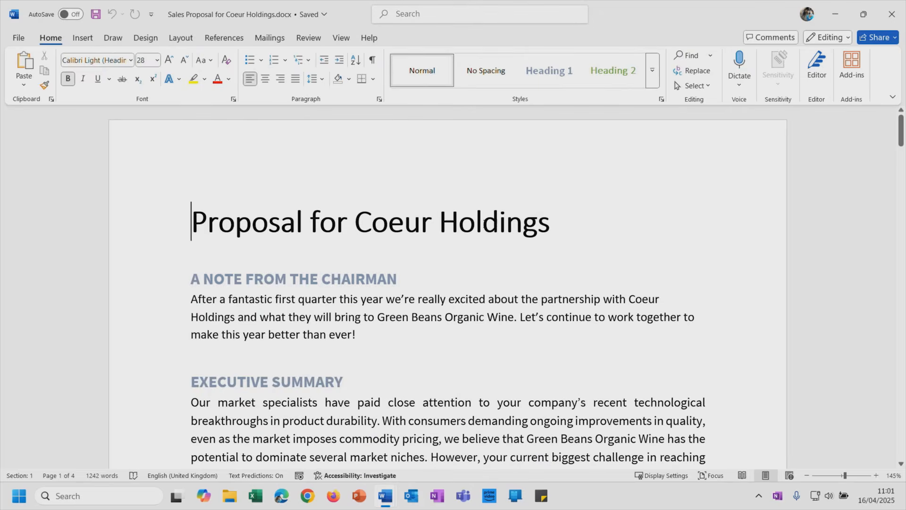
double_click(406, 224)
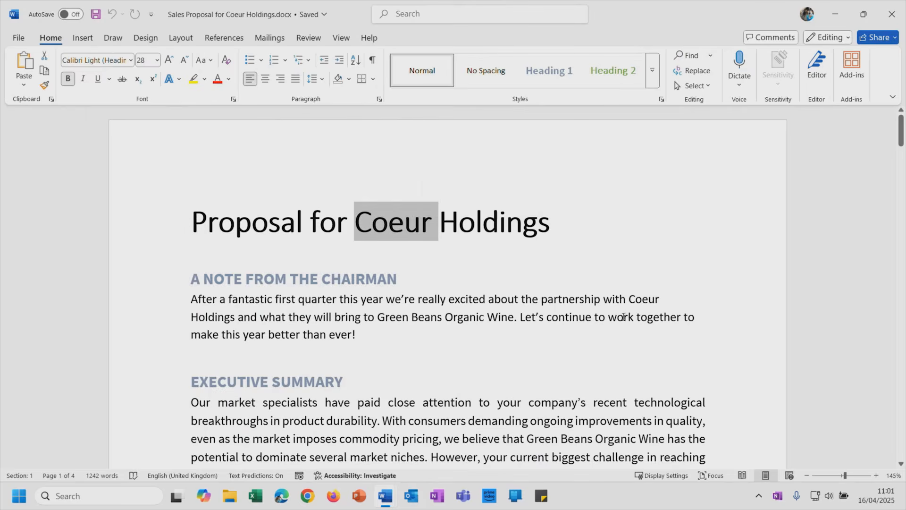
double_click(645, 298)
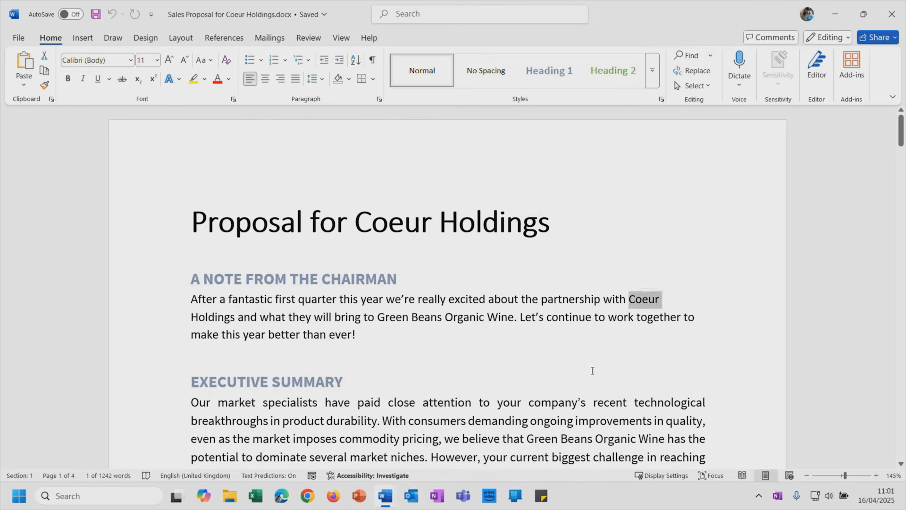
left_click(475, 367)
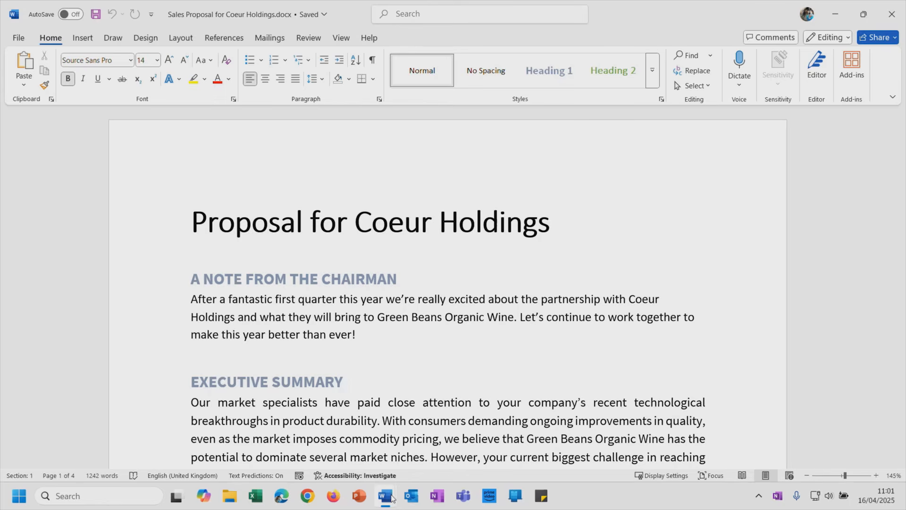
- Return to the draft job description document and copy the word "Cœur" from its opening paragraph
mouse_move(391, 498)
left_click(385, 439)
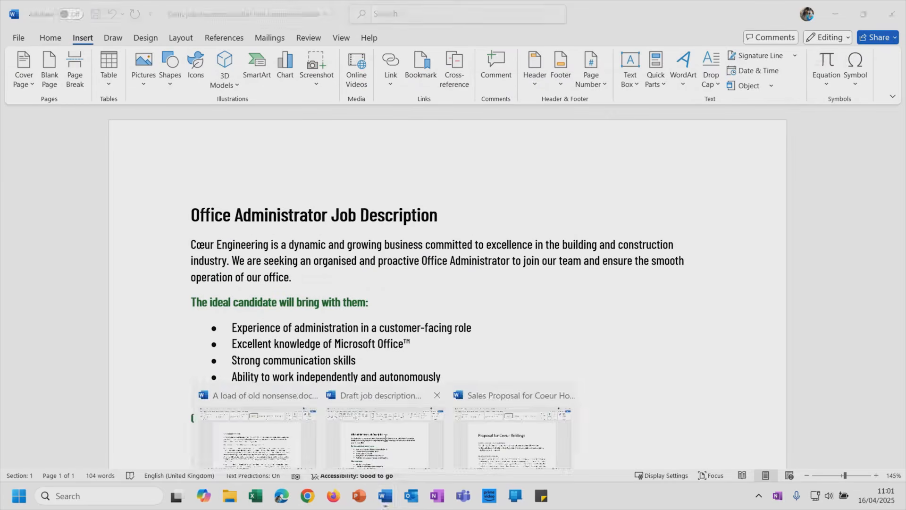
double_click(205, 245)
key("ctrl+c")
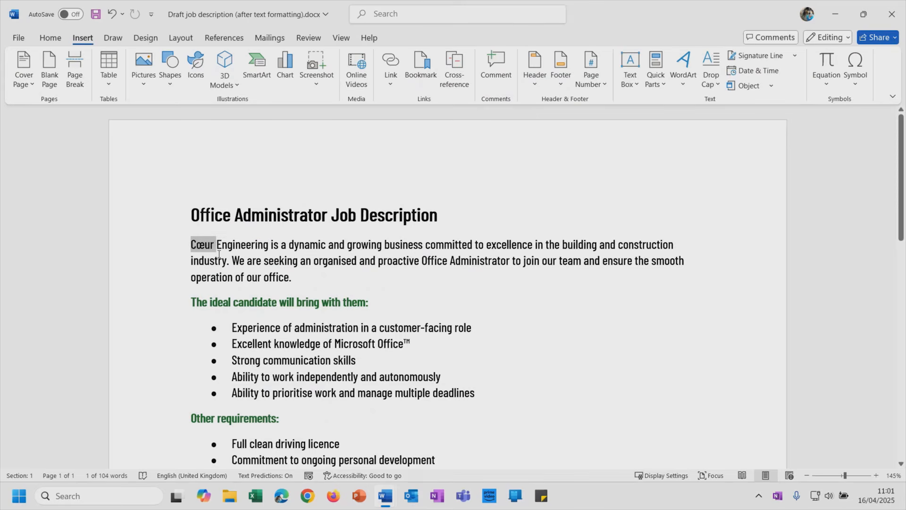
- In Sales Proposal for Coeur Holdings.docx, replace all occurrences of "Coeur" with the copied "Cœur" and check the title
mouse_move(394, 496)
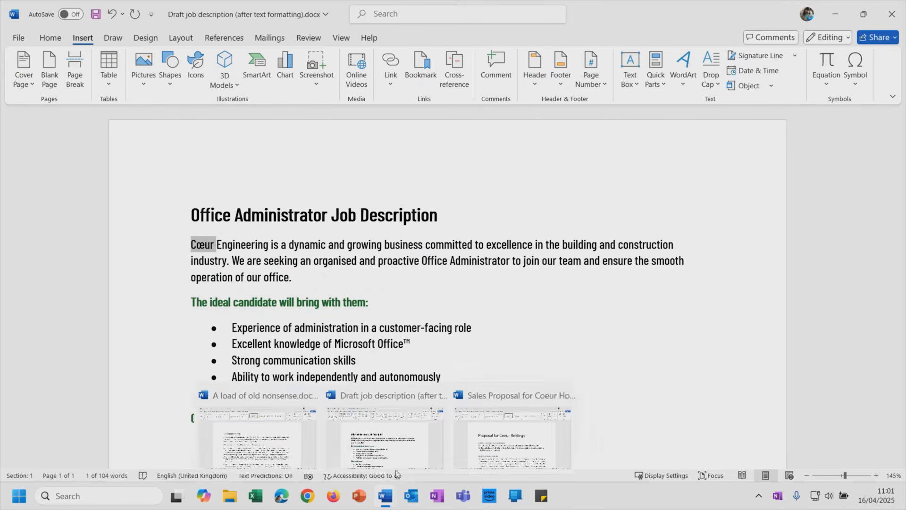
left_click(529, 437)
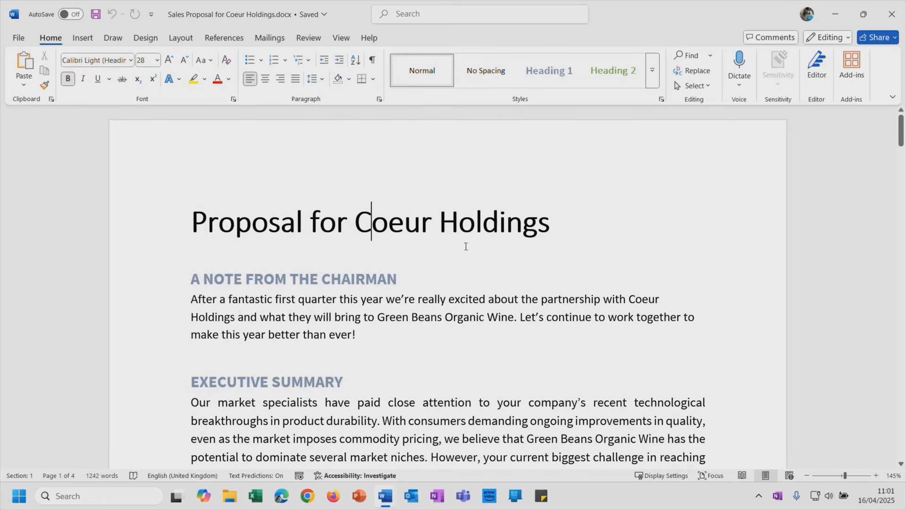
left_click(692, 70)
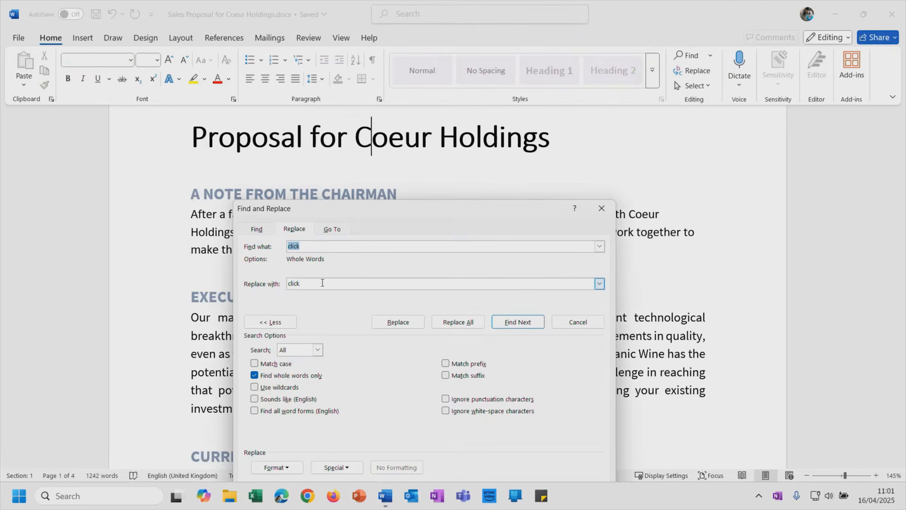
type("Coeur")
key("Tab")
key("ctrl+v")
left_click(472, 324)
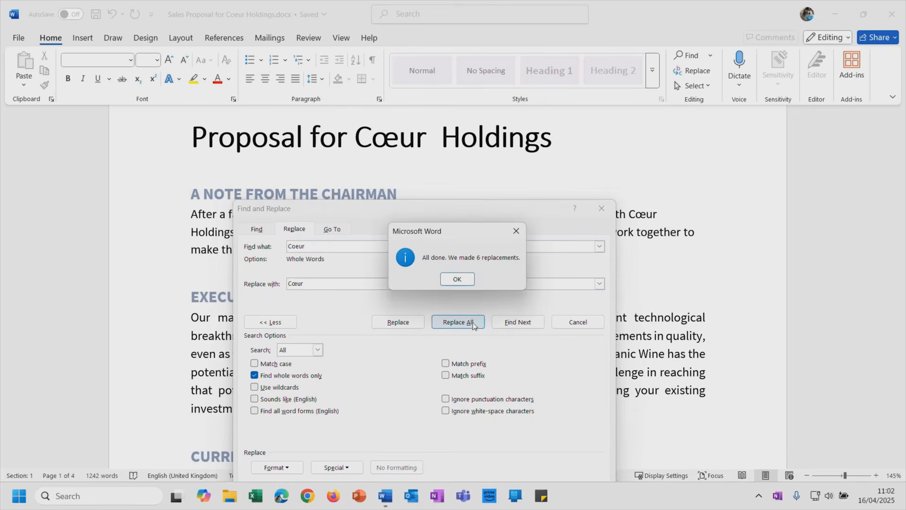
left_click(446, 280)
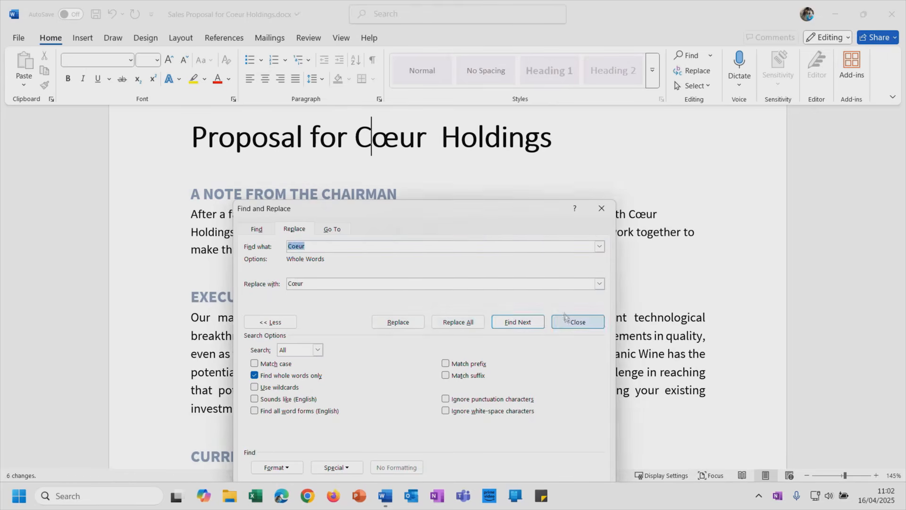
left_click(602, 208)
double_click(394, 137)
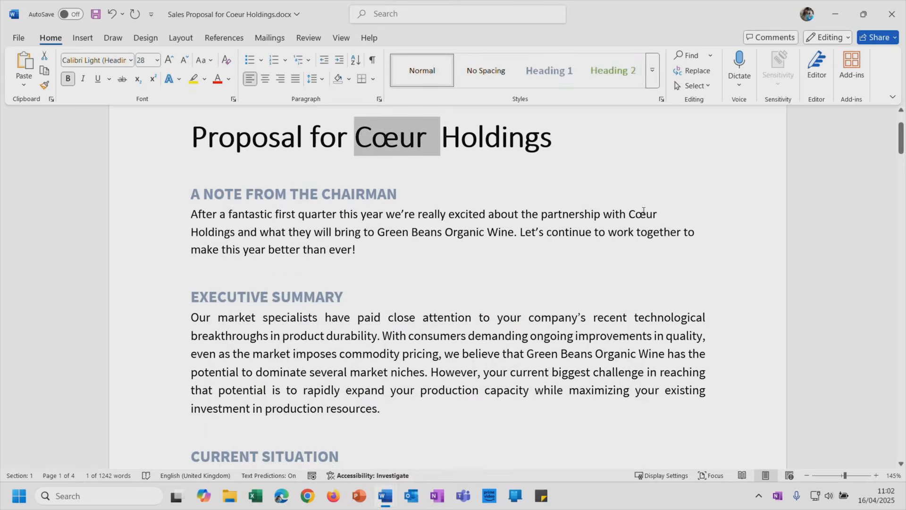
- Add the word "Coeur" after "better than ever!" at the end of the chairman's note
double_click(643, 210)
left_click(536, 249)
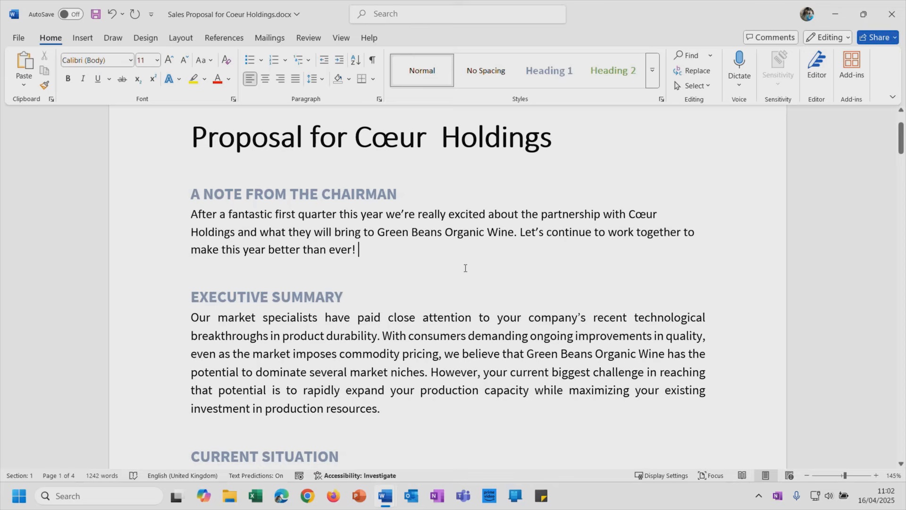
type("Coeur")
double_click(373, 249)
type("Coeur")
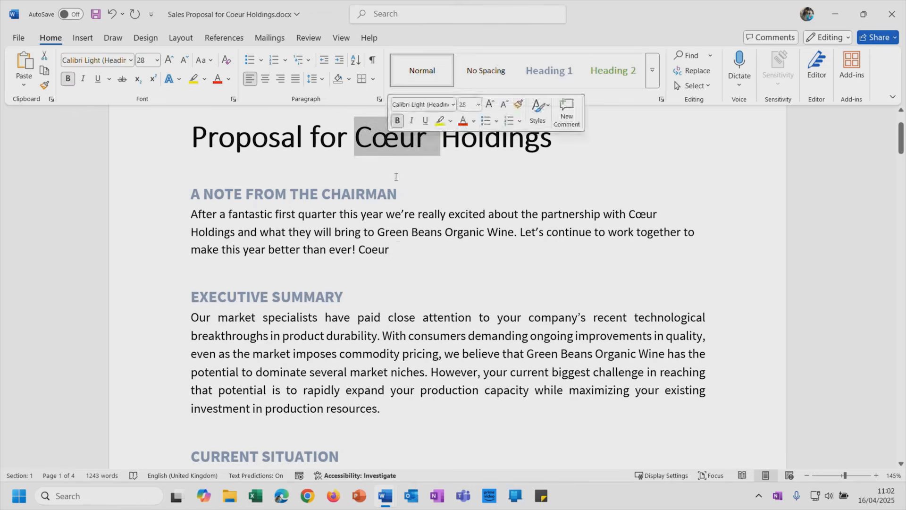
left_click(409, 243)
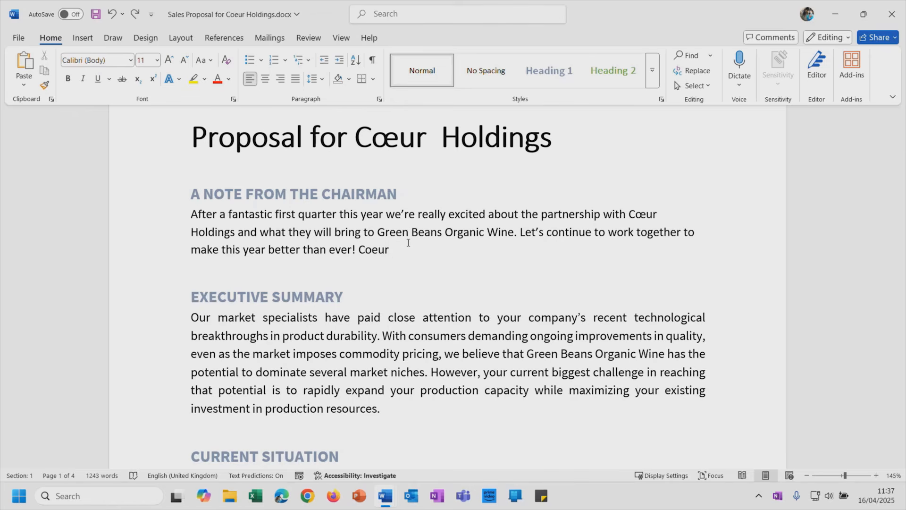
- Add a paragraph below the chairman's note, entered with deliberate errors as "today is tuesday and this is a spellnig mitsake in fRANCE"
key("Return")
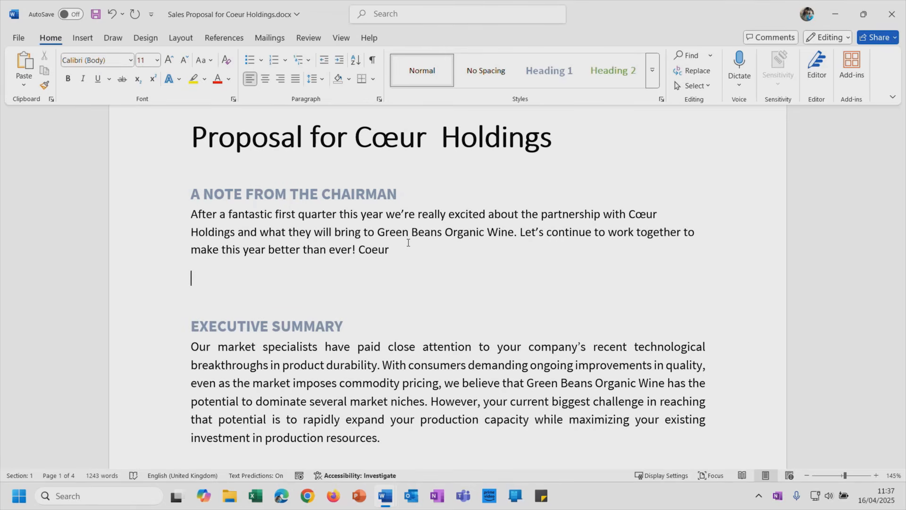
type("today")
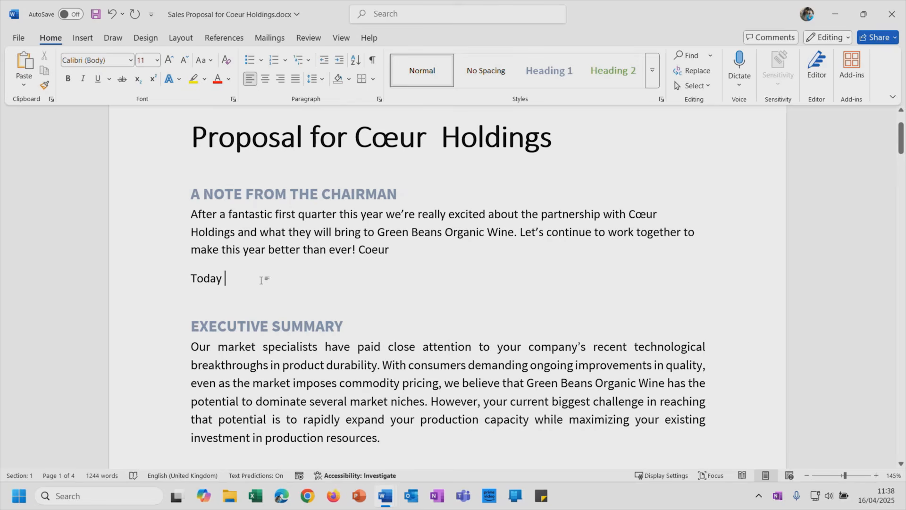
type("is tuesday")
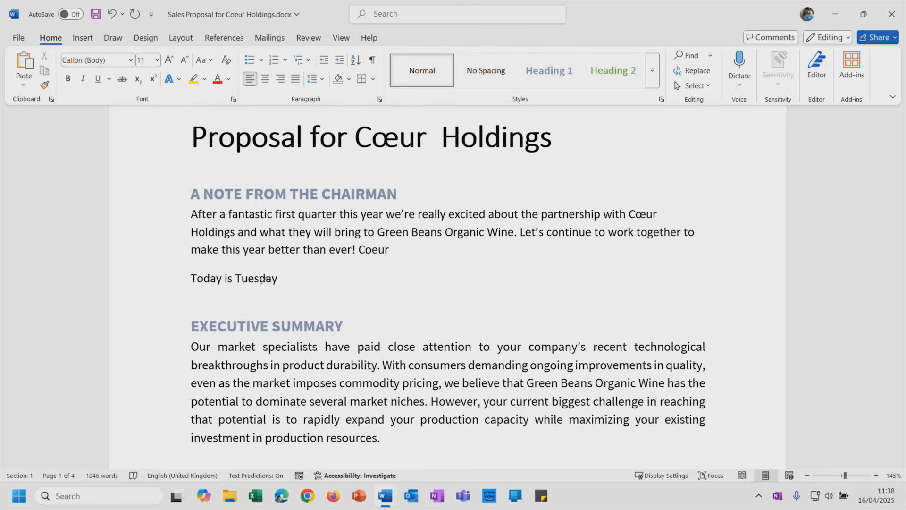
type(" and this is a sp")
type("ell")
type("nig")
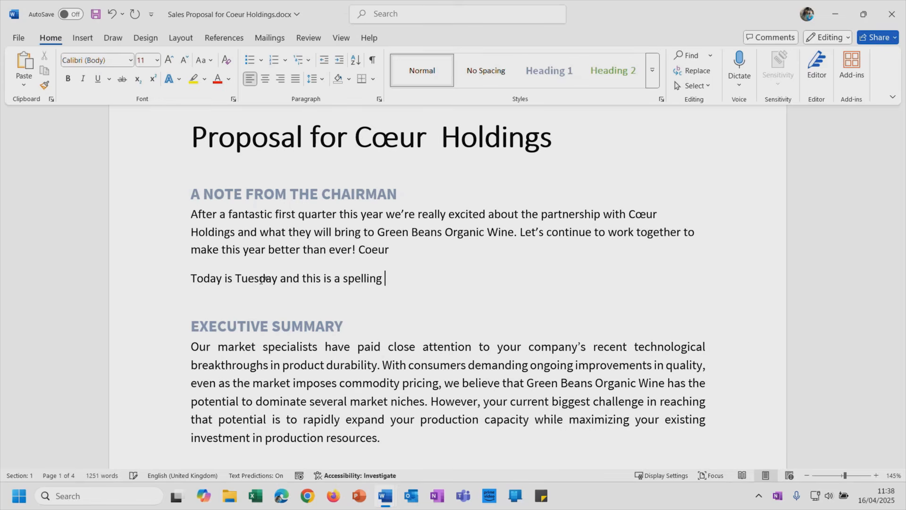
type(" mis")
key("BackSpace")
type("tsake in")
type("fRANCE")
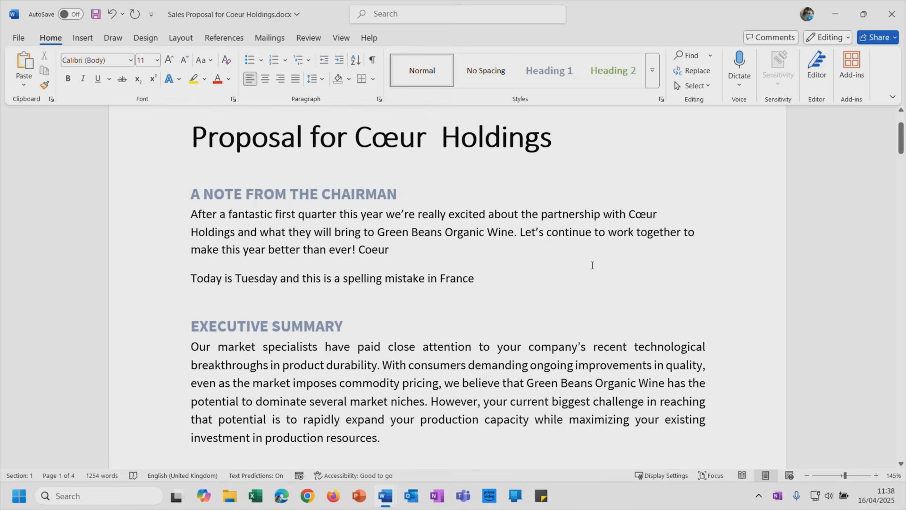
- Change the autocorrected "spelling" back to "spellnig" and stop auto-capitalizing names of days for "Tuesday"
mouse_move(392, 288)
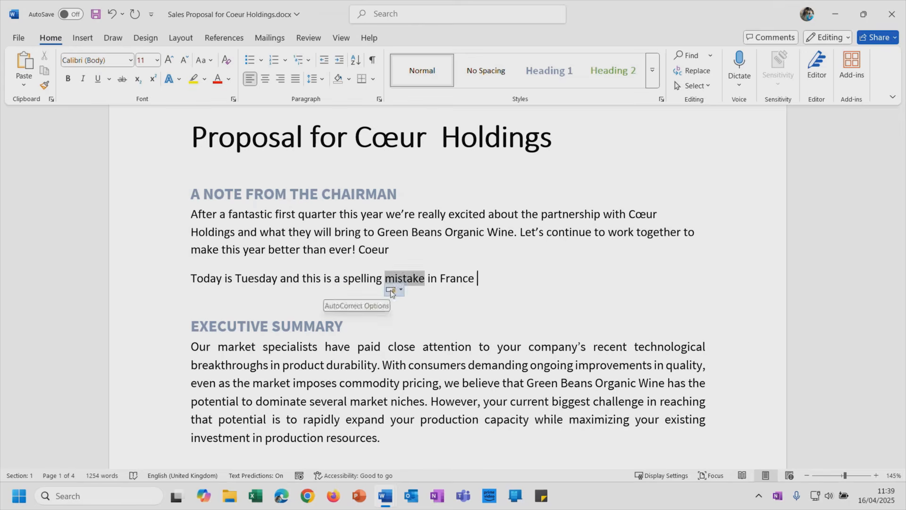
mouse_move(350, 294)
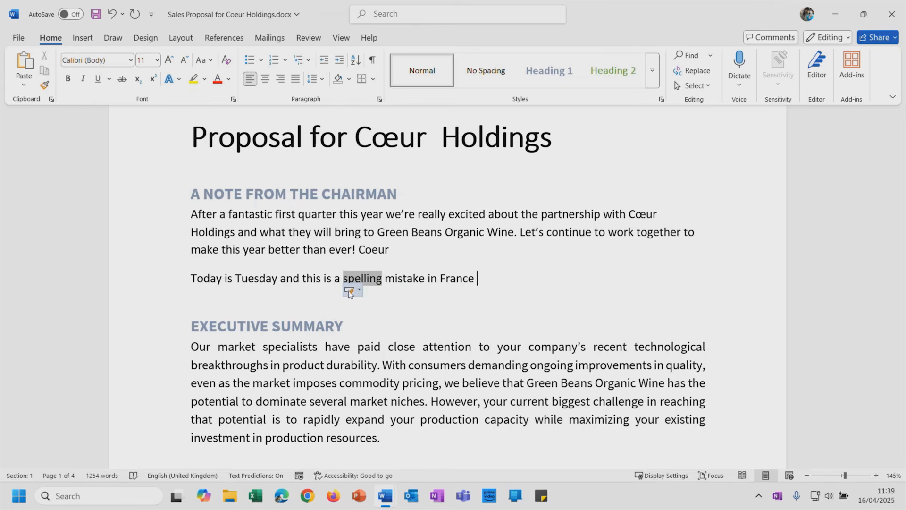
left_click(354, 289)
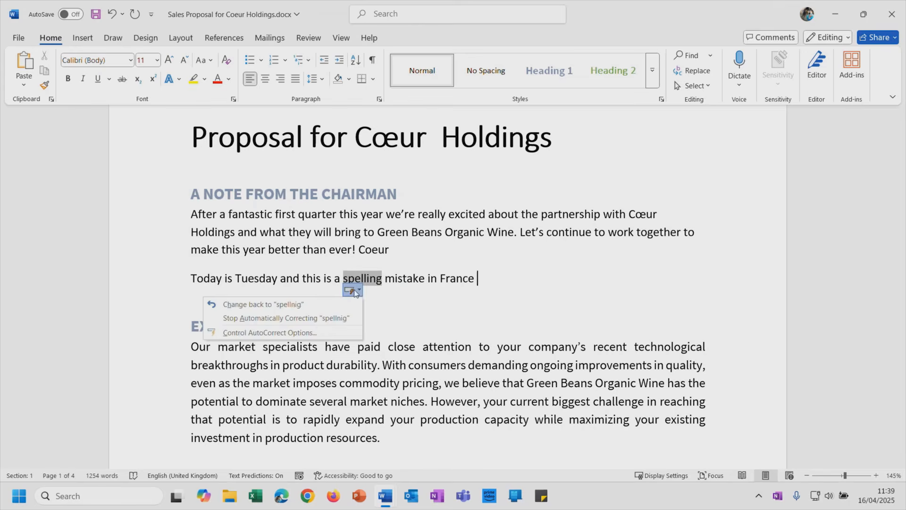
left_click(311, 304)
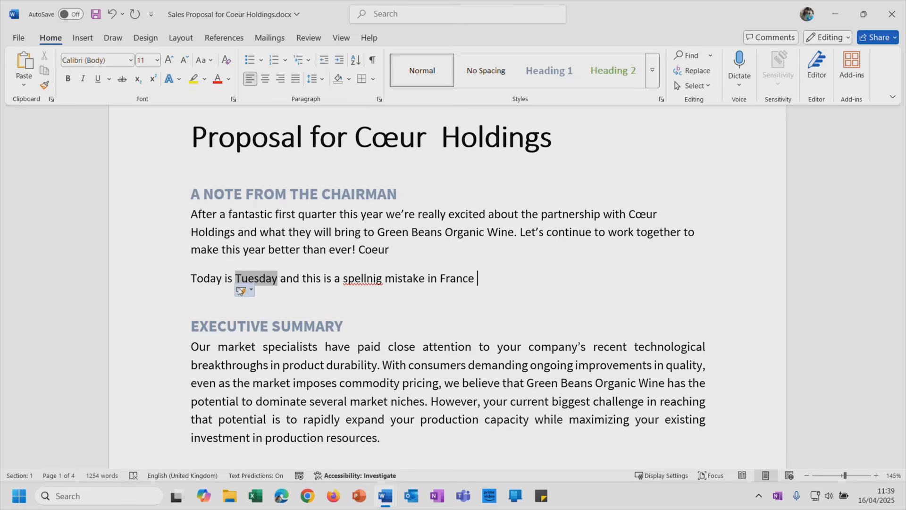
left_click(239, 288)
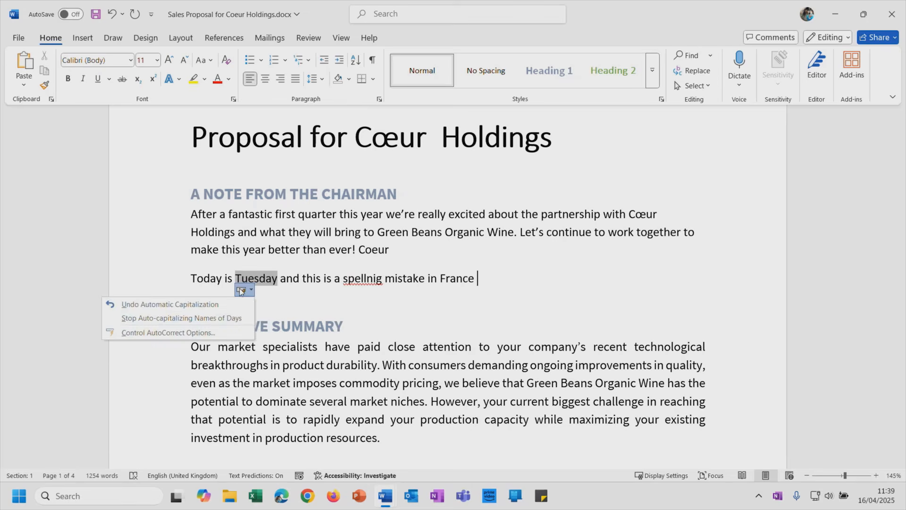
left_click(240, 319)
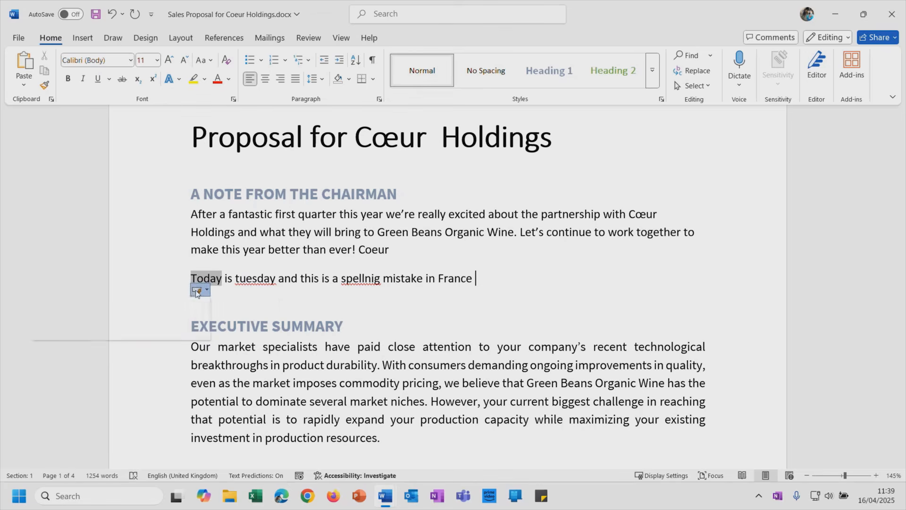
- Open the AutoCorrect settings from the word "Today" and re-enable capitalizing names of days
left_click(198, 290)
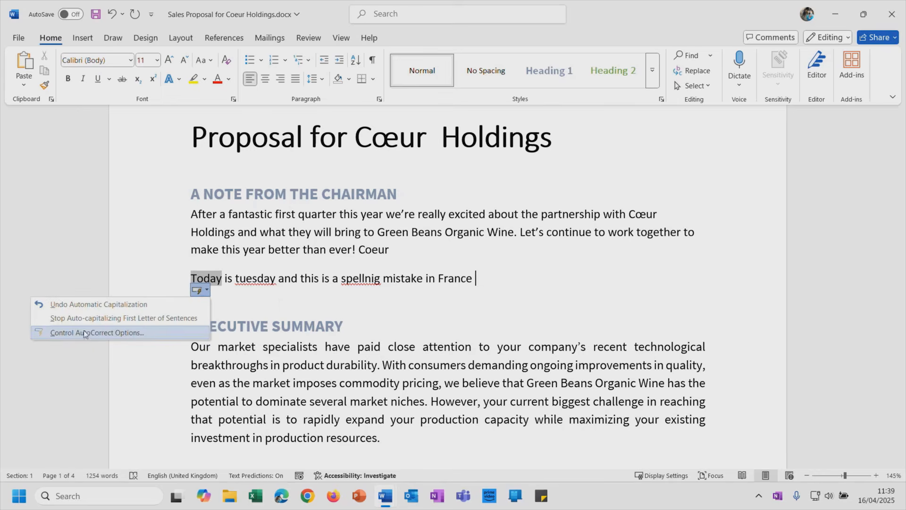
left_click(151, 332)
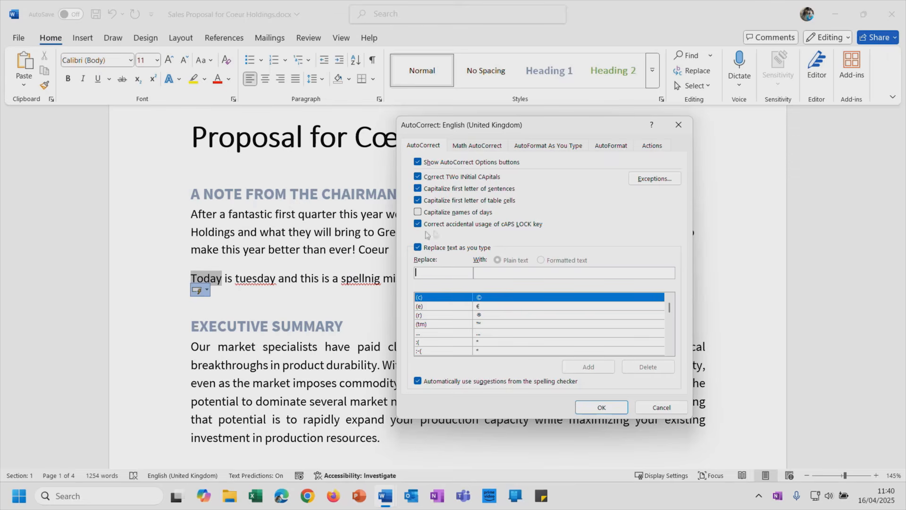
left_click(418, 211)
left_click_drag(553, 134, 638, 132)
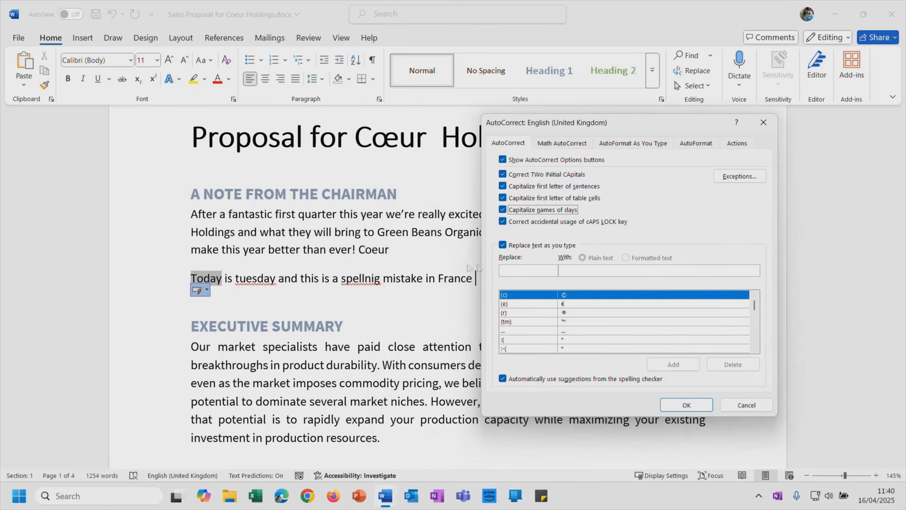
left_click_drag(656, 122, 590, 121)
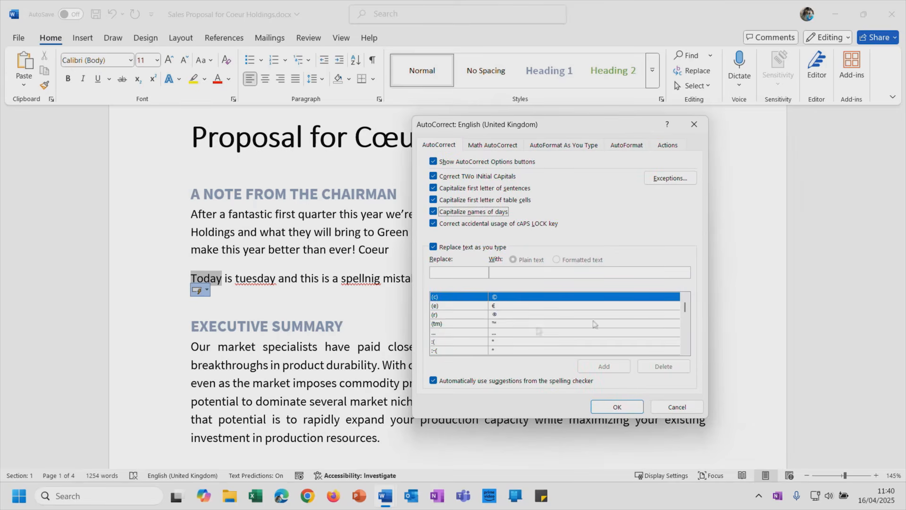
- Examine the AutoCorrect replacement list, including the entries for cutsomer, (tm), (c) and (e) and the one starting with "chlo"
mouse_move(687, 306)
left_mouse_down()
mouse_move(688, 320)
mouse_move(687, 300)
left_mouse_up()
left_click_drag(686, 311, 686, 317)
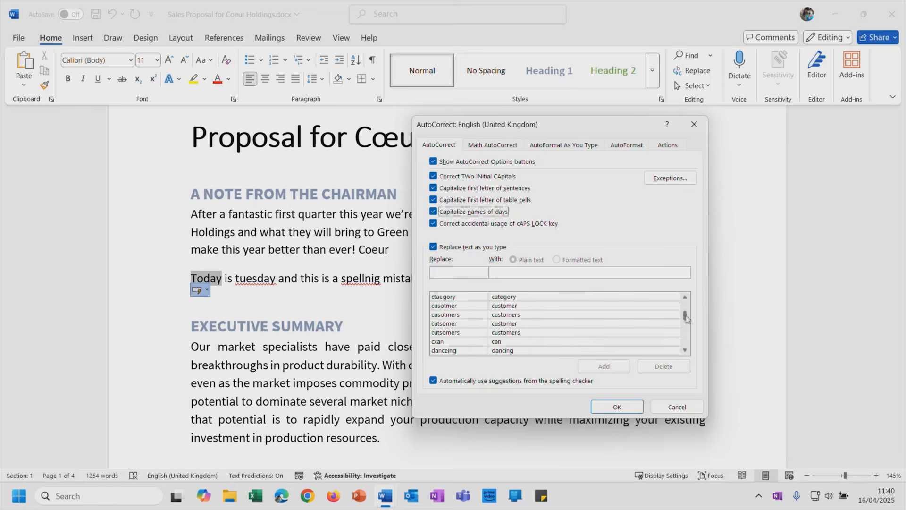
left_click(464, 325)
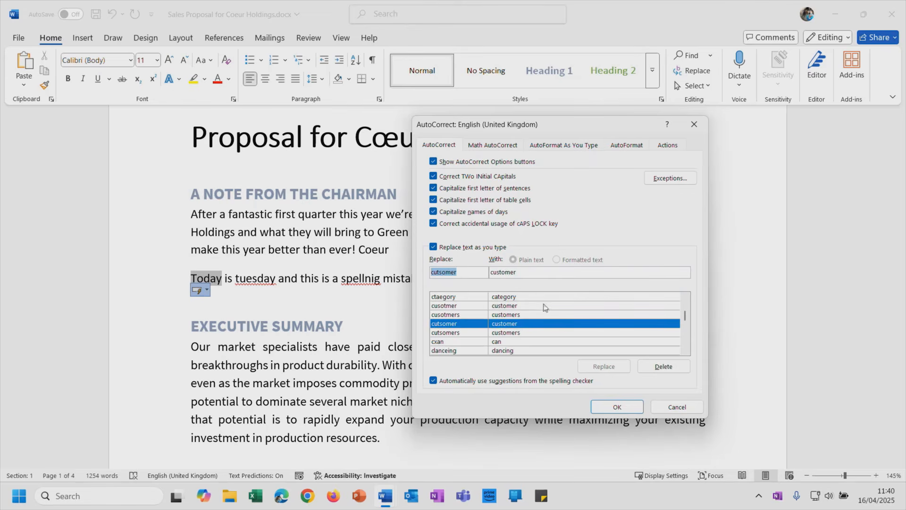
left_click_drag(687, 316, 687, 299)
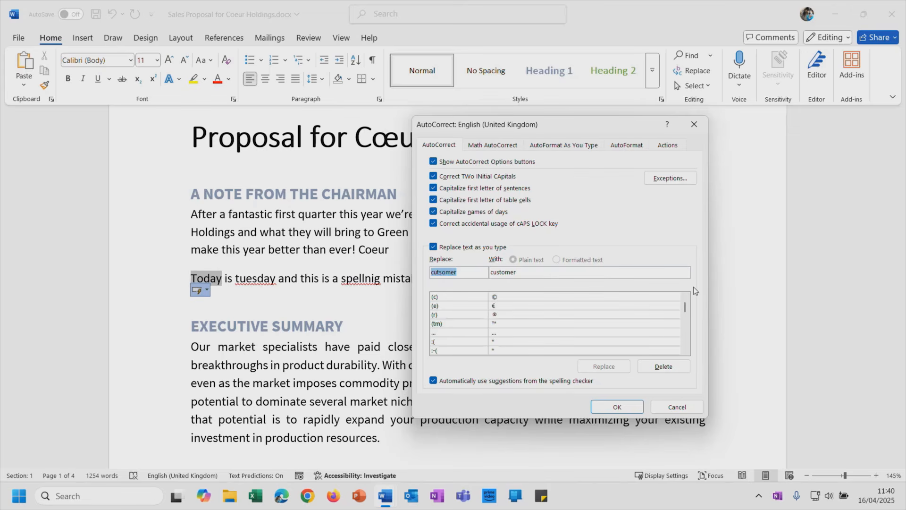
left_click(452, 325)
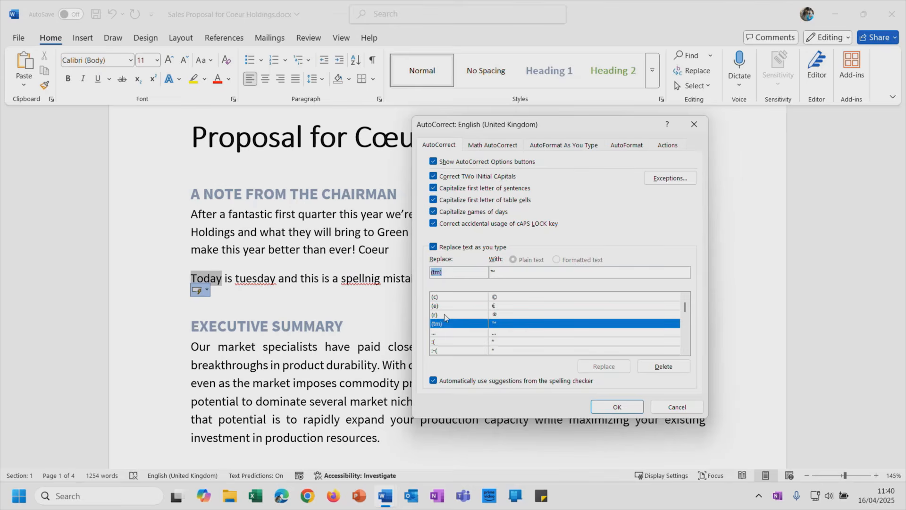
left_click(451, 297)
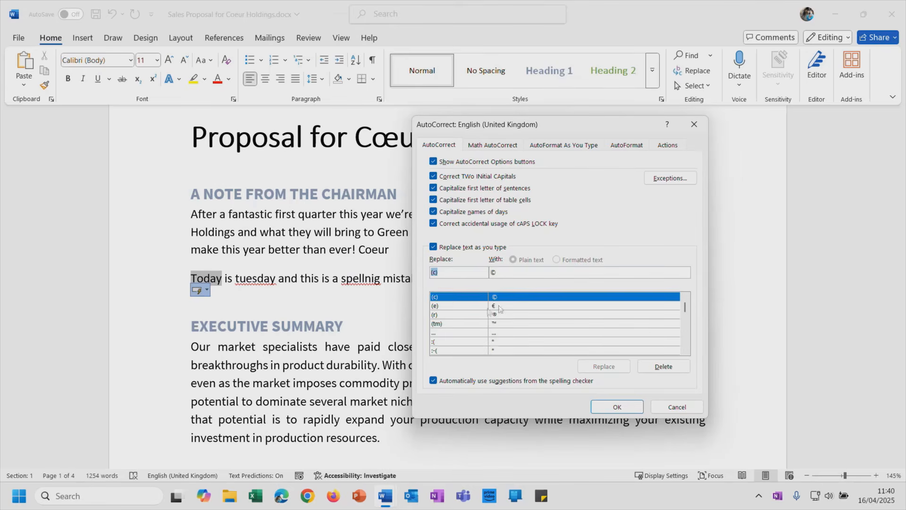
left_click(463, 307)
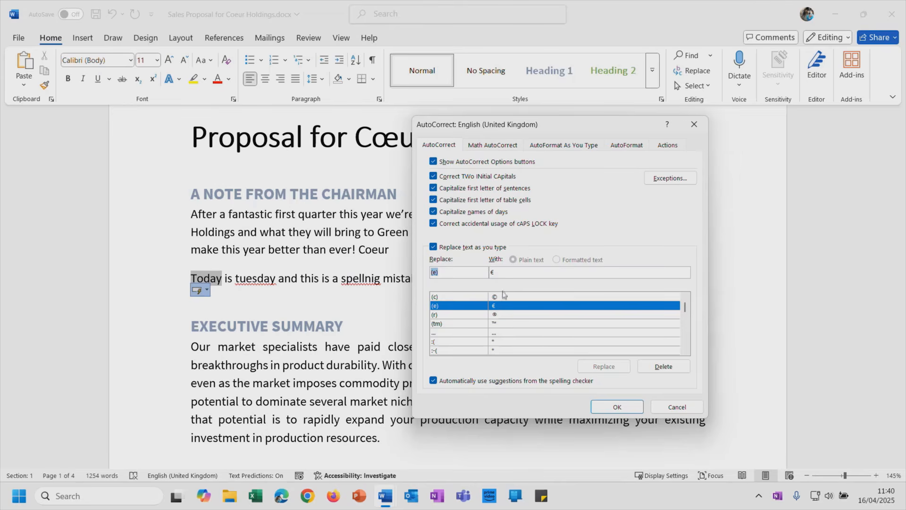
type("ch")
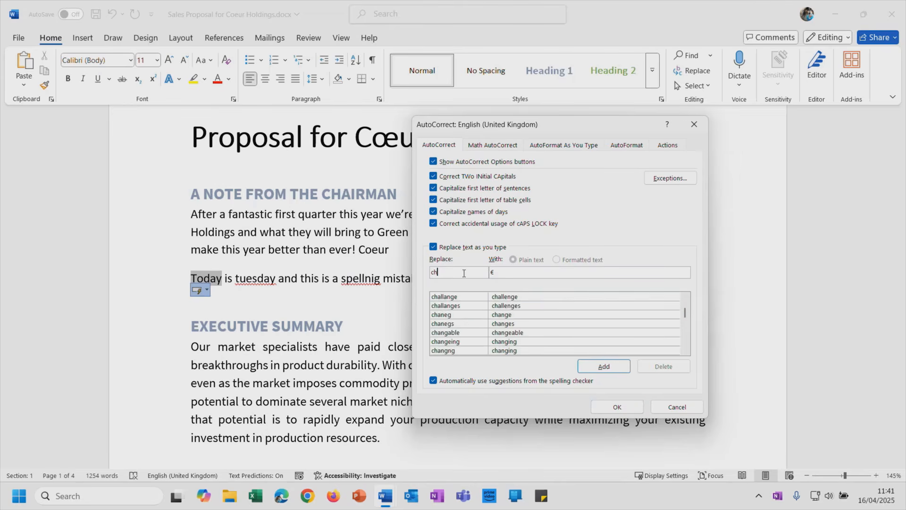
type("lo")
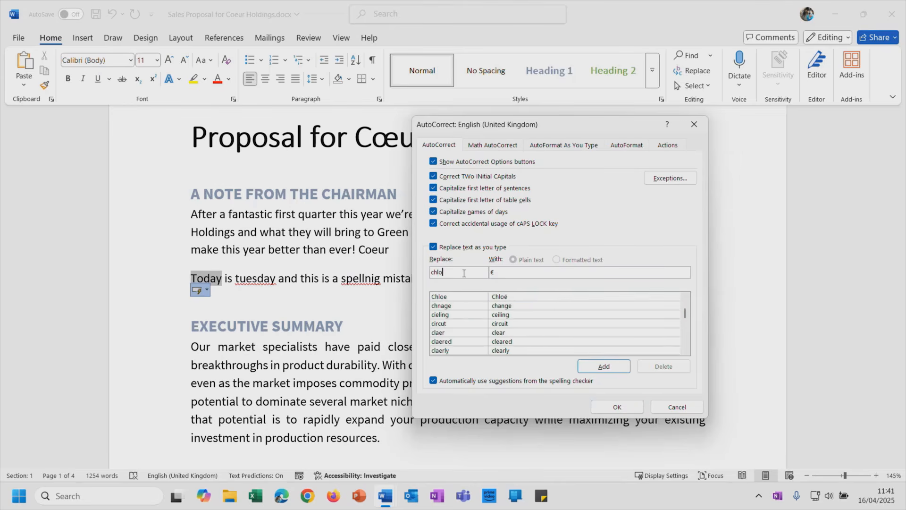
left_click(471, 297)
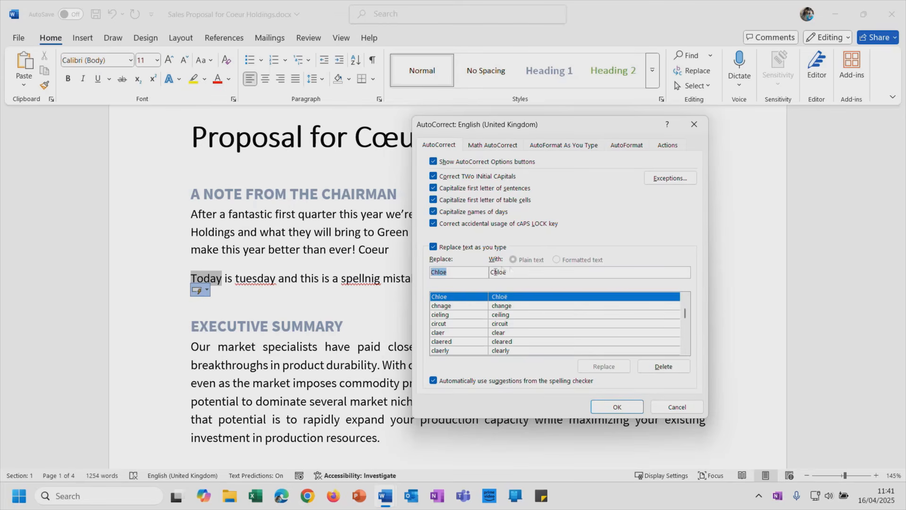
- Clear the Replace and With values, add an AutoCorrect entry replacing "Coeur" with "Cœur", and accept the settings
left_click(475, 273)
key("shift+Left")
key("shift+Left")
key("shift+Left")
key("shift+Left")
key("shift+Left")
key("BackSpace")
left_click(529, 272)
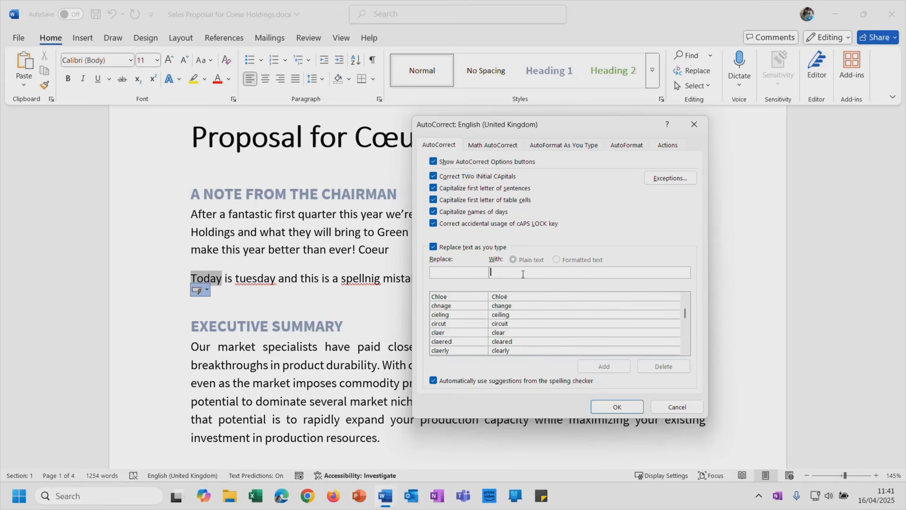
left_click(456, 273)
type("Coeur")
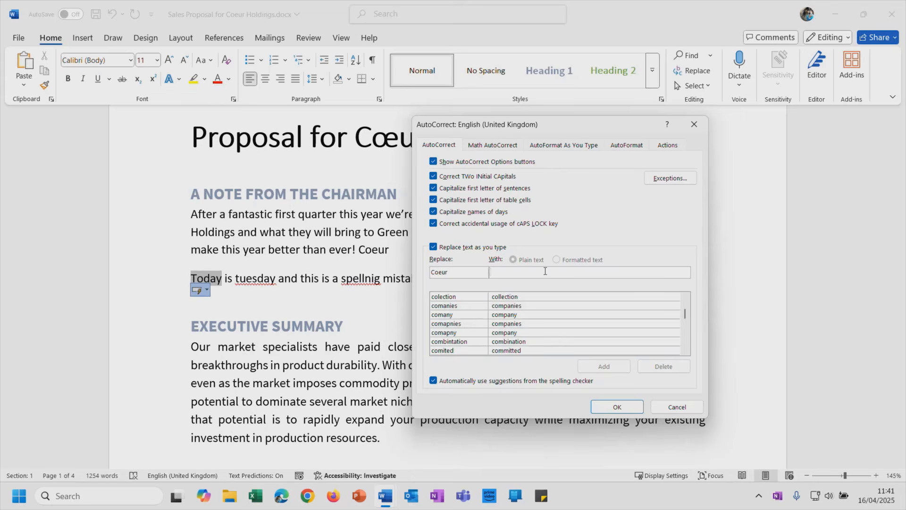
type("Cœur")
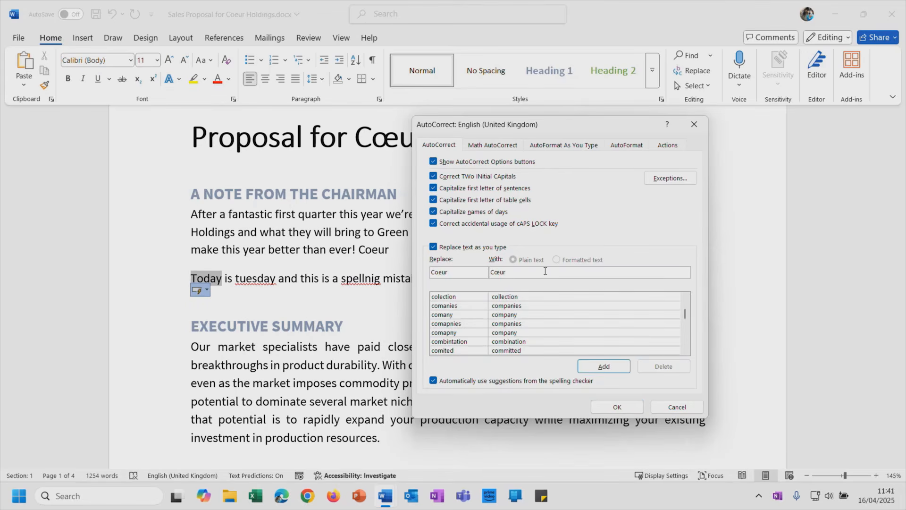
left_click(609, 368)
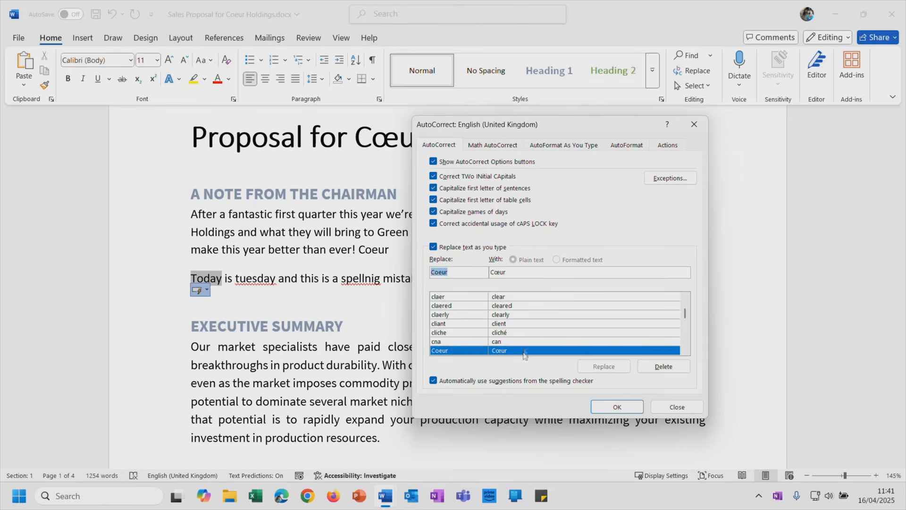
left_click(623, 408)
- Delete and re-enter "Coeur" at the end of the chairman's note, and check the AutoCorrect options offered for it
left_click(414, 251)
key("BackSpace")
key("BackSpace")
key("BackSpace")
key("BackSpace")
key("BackSpace")
type("C")
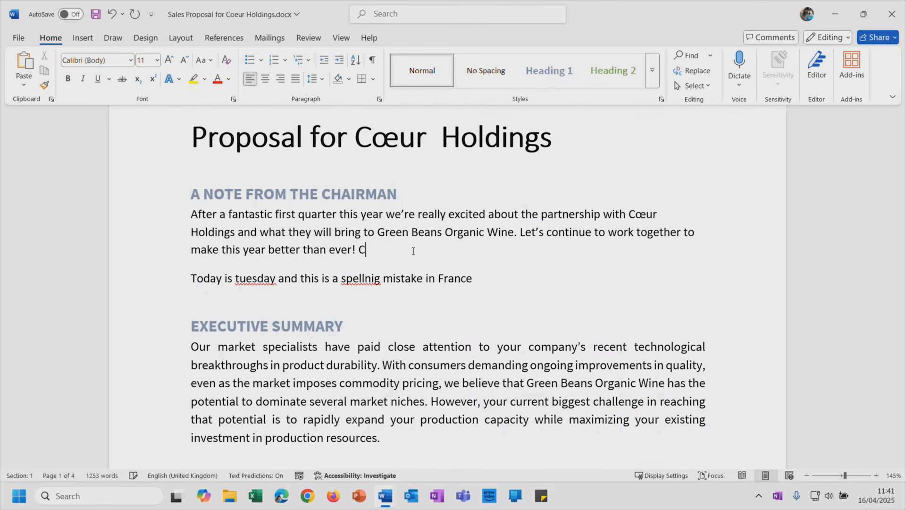
type("oeur")
left_click(367, 261)
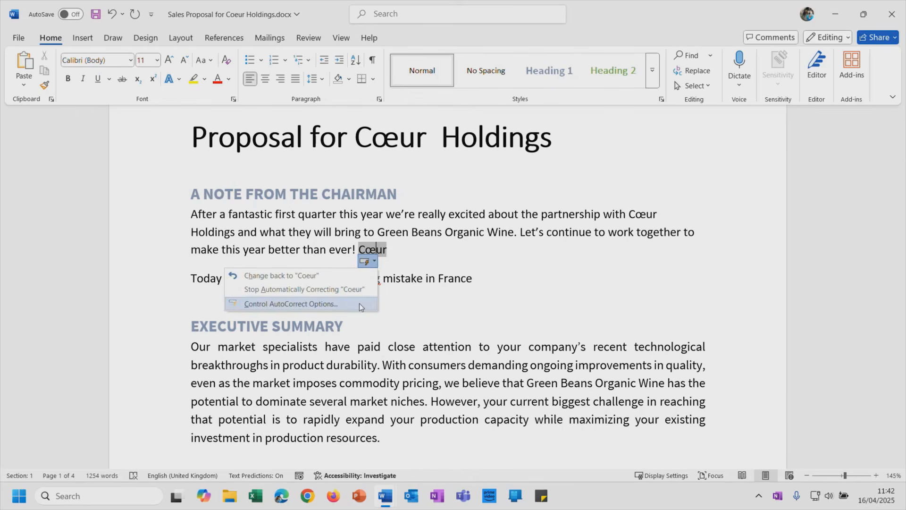
left_click(400, 253)
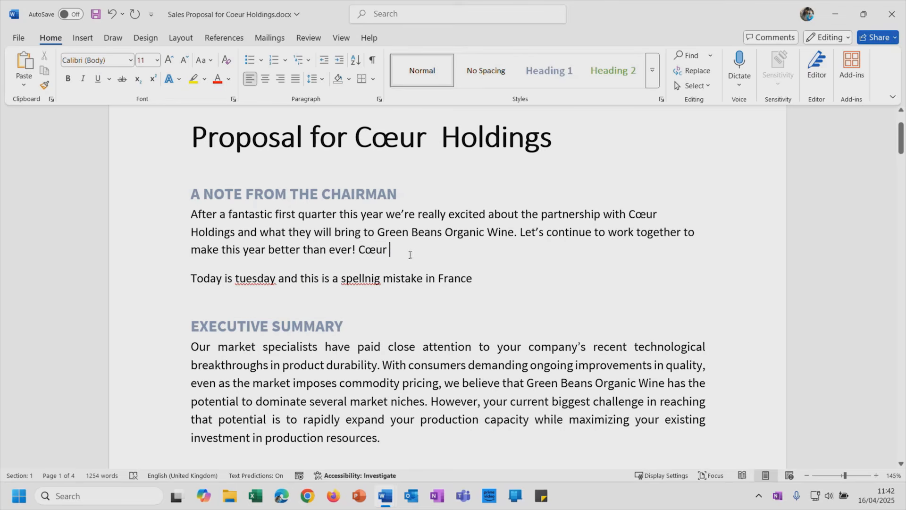
- Open the AutoCorrect settings from Word's proofing options
left_click(21, 40)
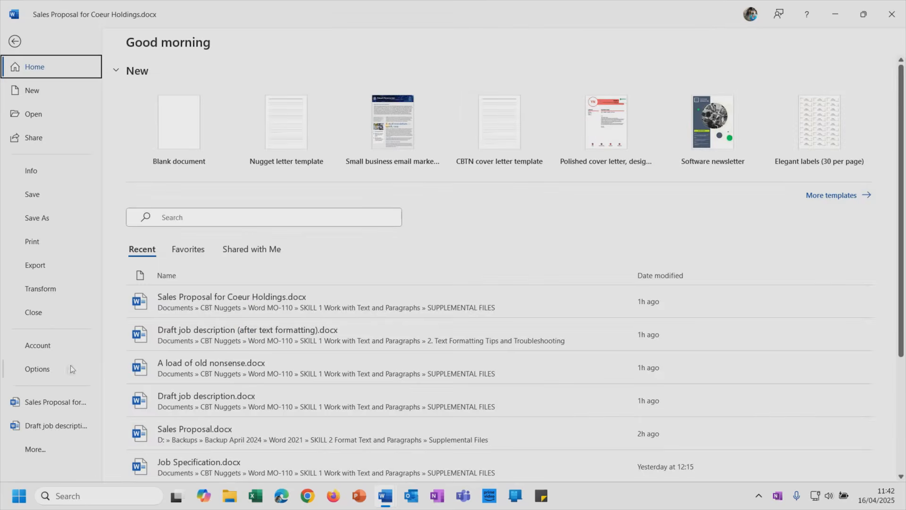
left_click(42, 369)
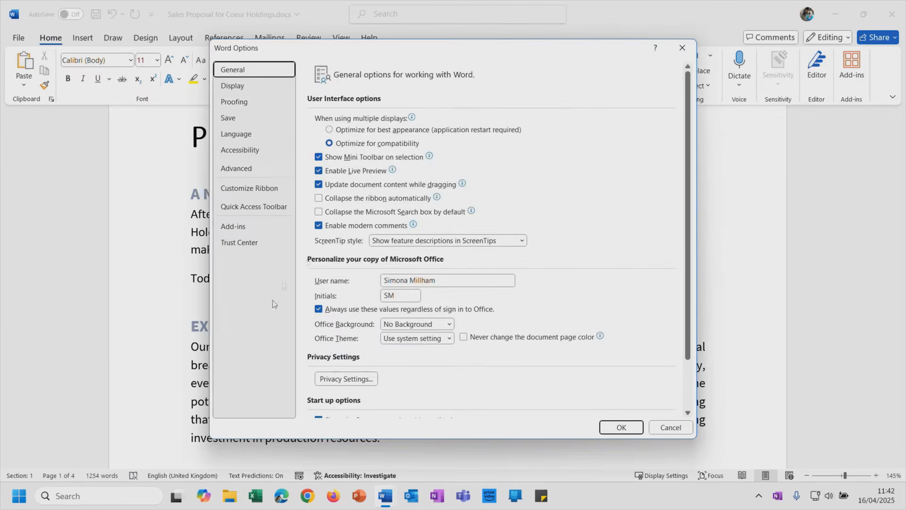
left_click(245, 103)
left_click(555, 124)
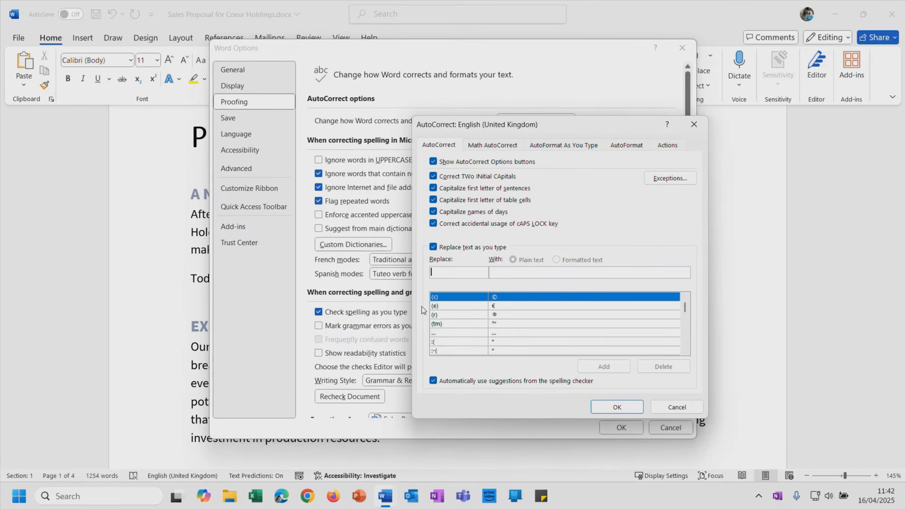
- Find the AutoCorrect entry replacing "Coeur" with "Cœur", delete it from the replacement list, and accept the settings and Word options
type("co")
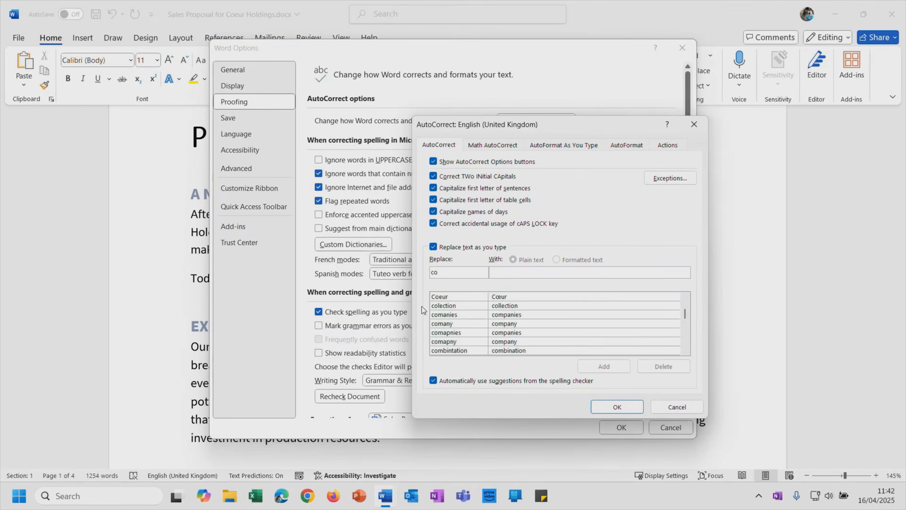
left_click(472, 297)
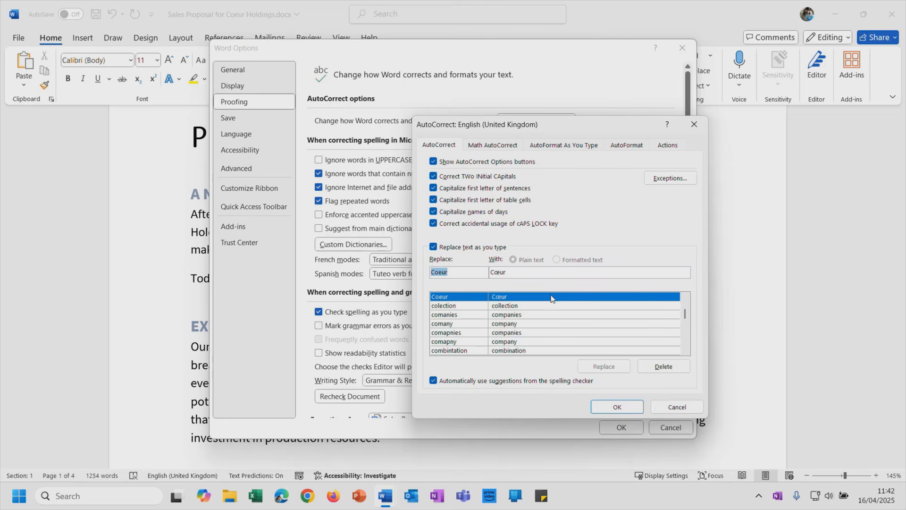
left_click(673, 368)
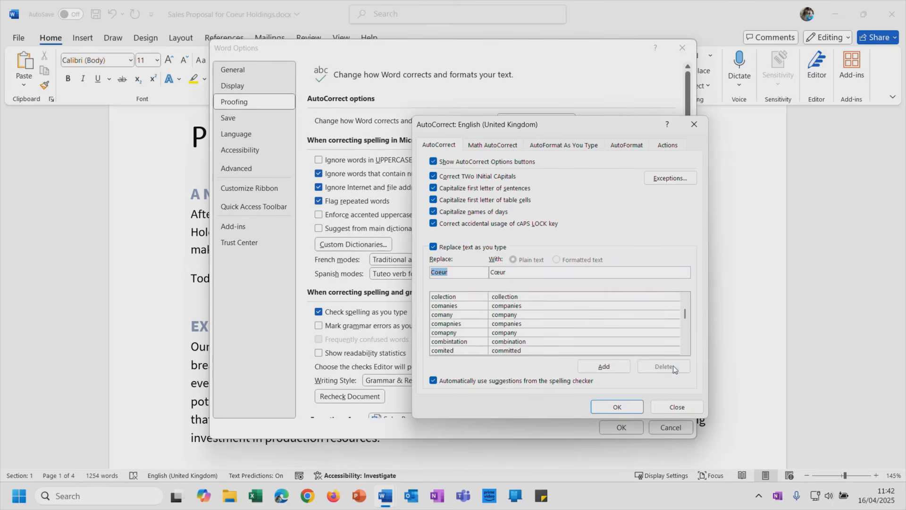
left_click(632, 407)
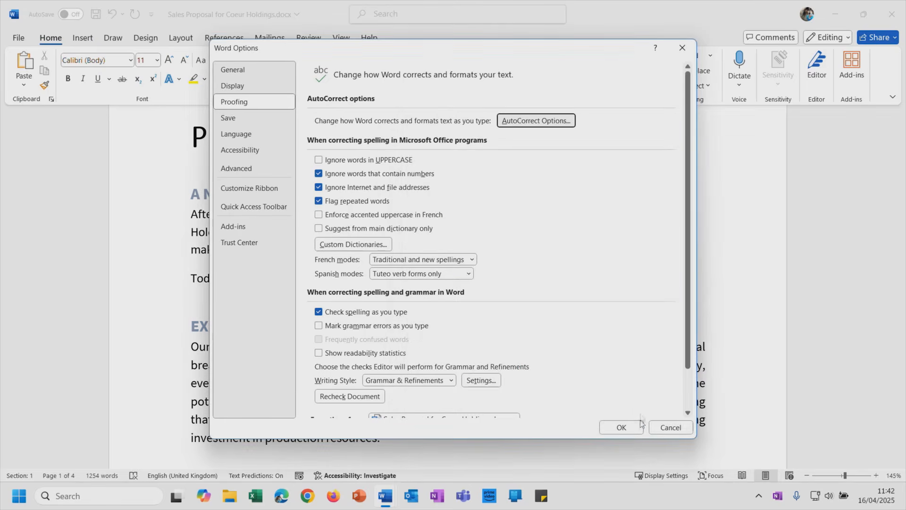
left_click(636, 429)
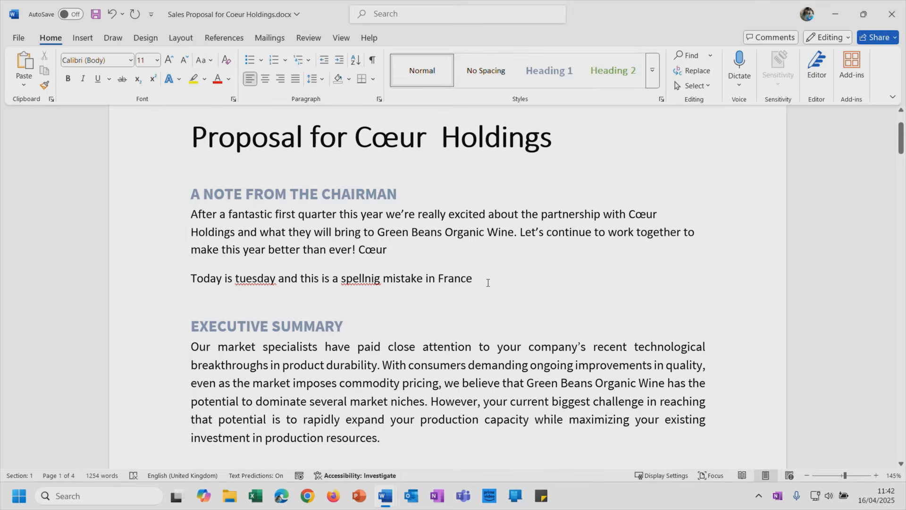
double_click(374, 250)
left_click(413, 248)
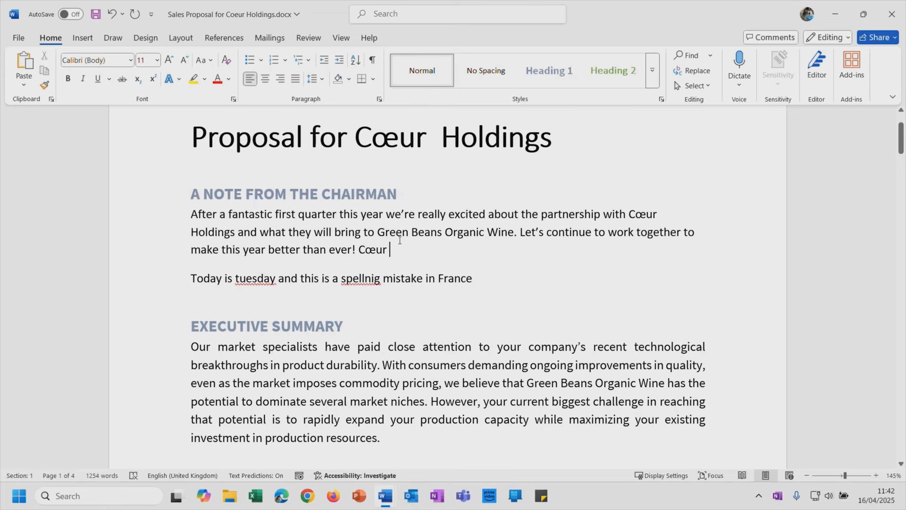